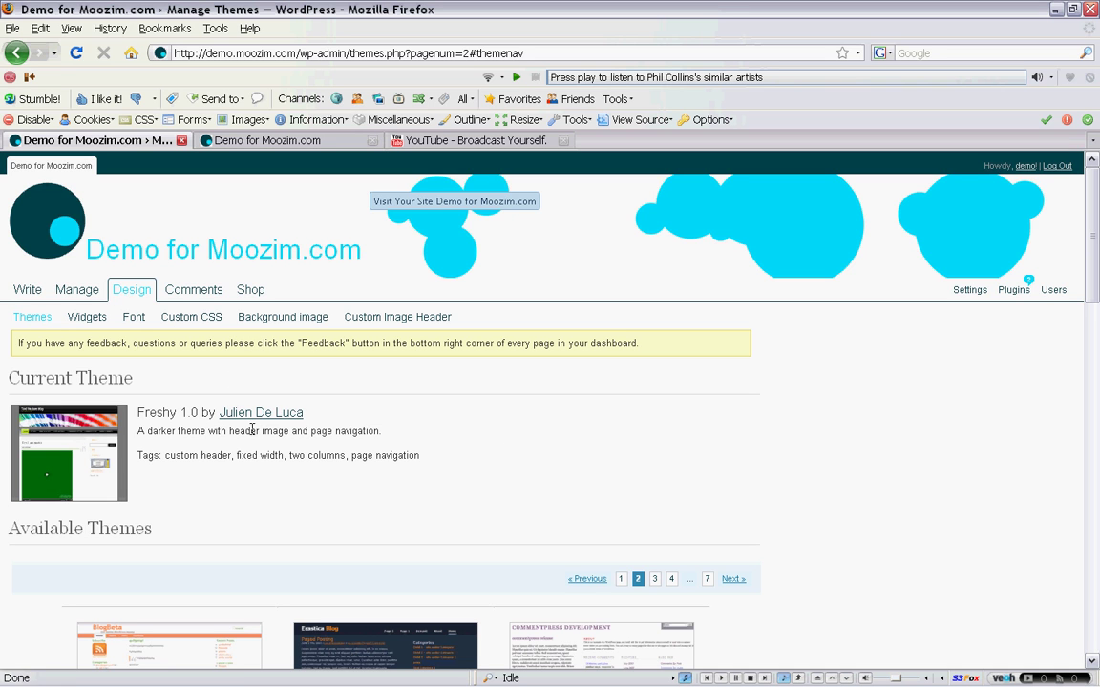
Step: Preview and activate the Cutline theme from the Available Themes list
{"action": "scroll", "coordinate": [1080, 287], "scroll_direction": "down", "scroll_amount": 7}
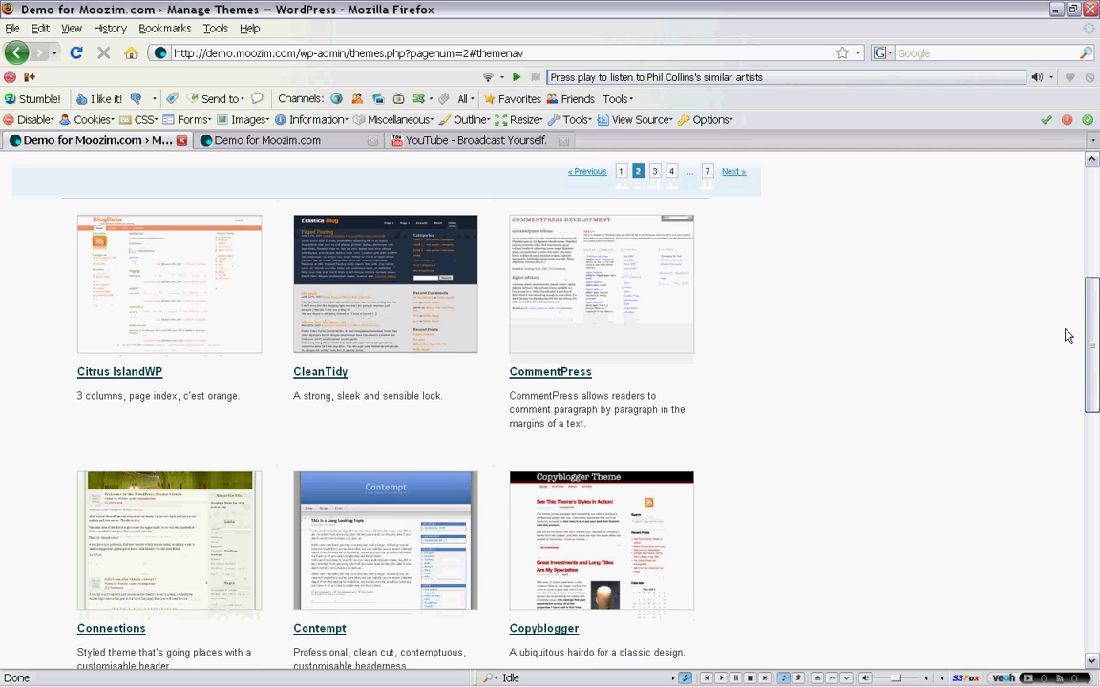
{"action": "scroll", "coordinate": [1069, 459], "scroll_direction": "down", "scroll_amount": 10}
{"action": "left_click_drag", "start_coordinate": [1083, 586], "coordinate": [1085, 217]}
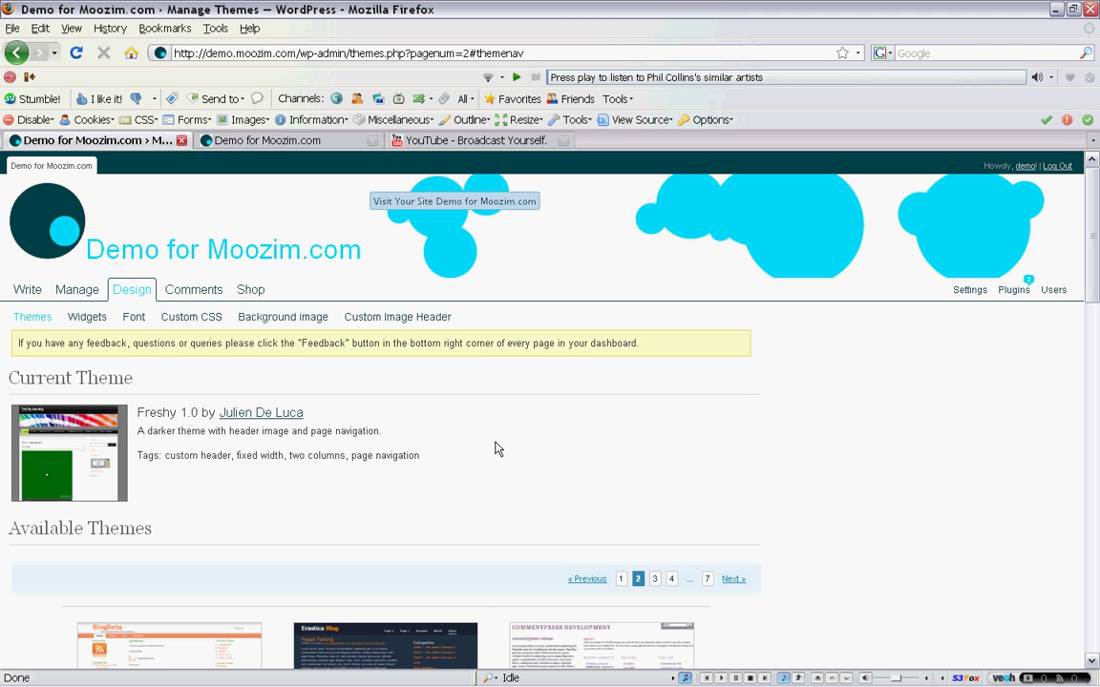
{"action": "scroll", "coordinate": [491, 441], "scroll_direction": "down", "scroll_amount": 10}
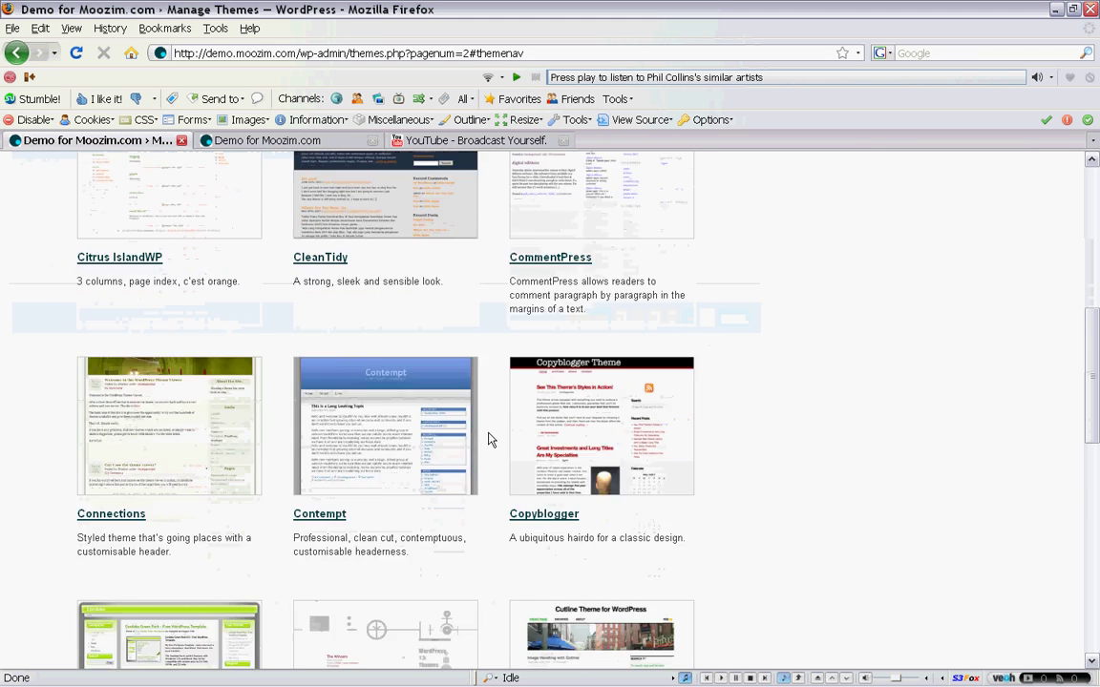
{"action": "scroll", "coordinate": [487, 439], "scroll_direction": "down", "scroll_amount": 2}
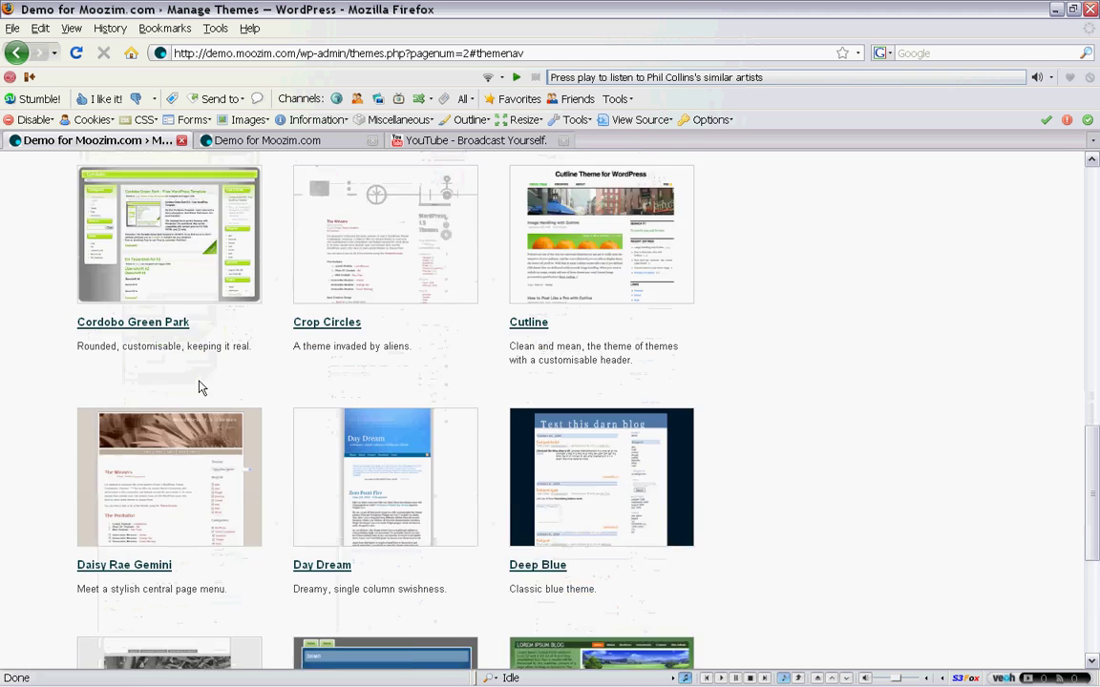
{"action": "scroll", "coordinate": [201, 387], "scroll_direction": "up", "scroll_amount": 12}
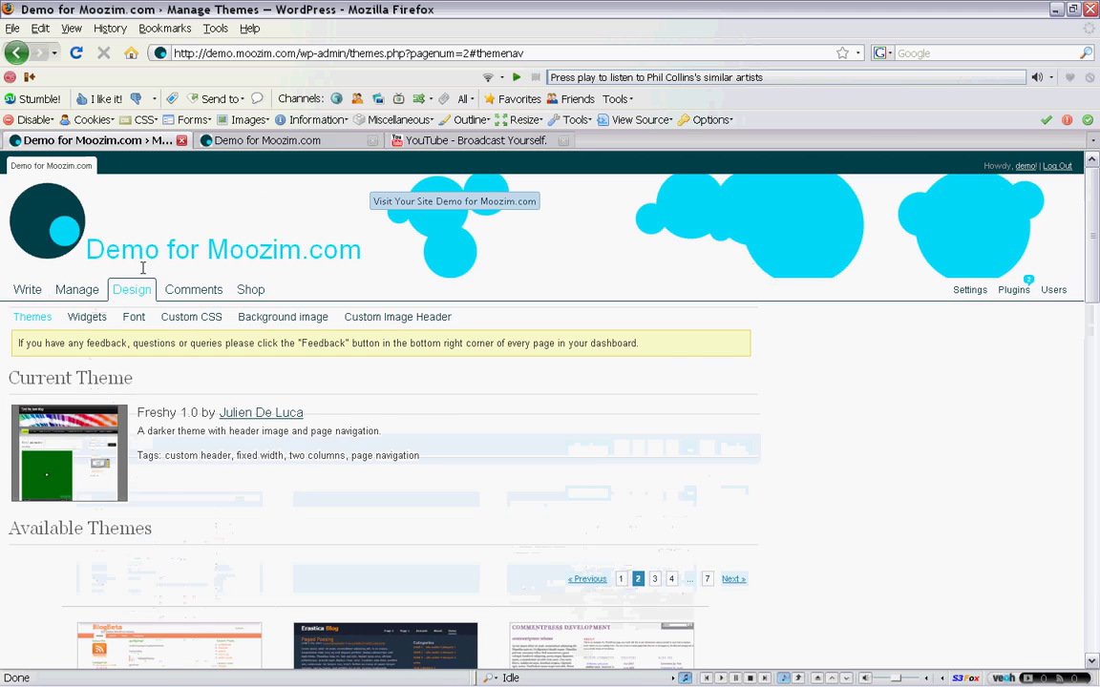
{"action": "scroll", "coordinate": [282, 524], "scroll_direction": "down", "scroll_amount": 10}
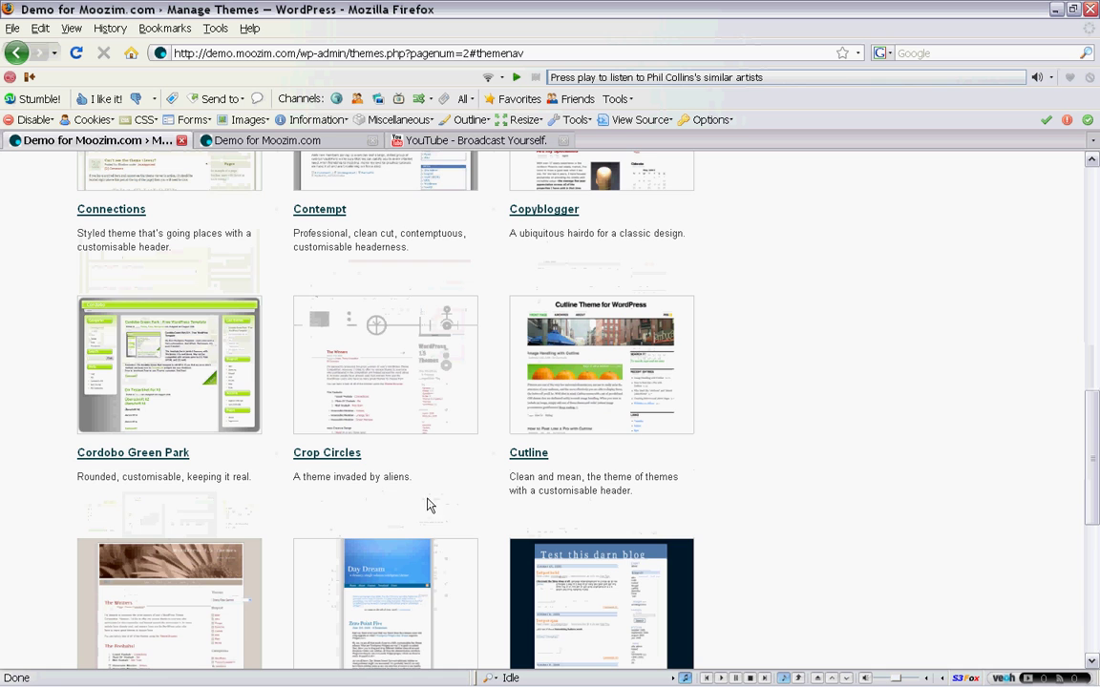
{"action": "left_click", "coordinate": [531, 349]}
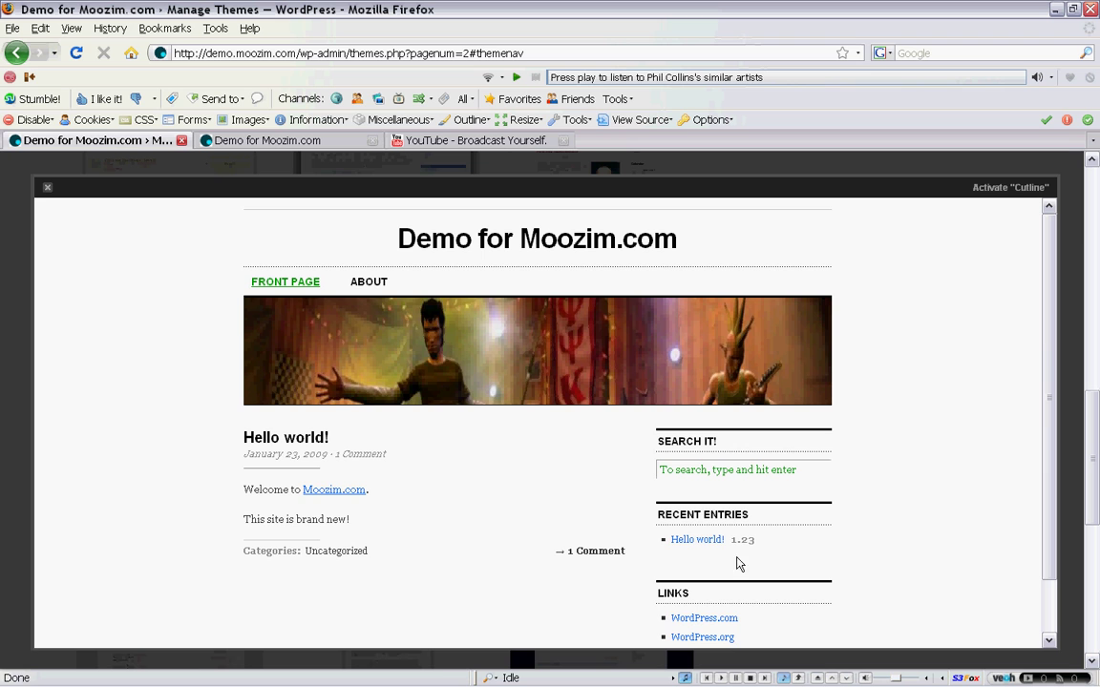
{"action": "left_click", "coordinate": [1032, 188]}
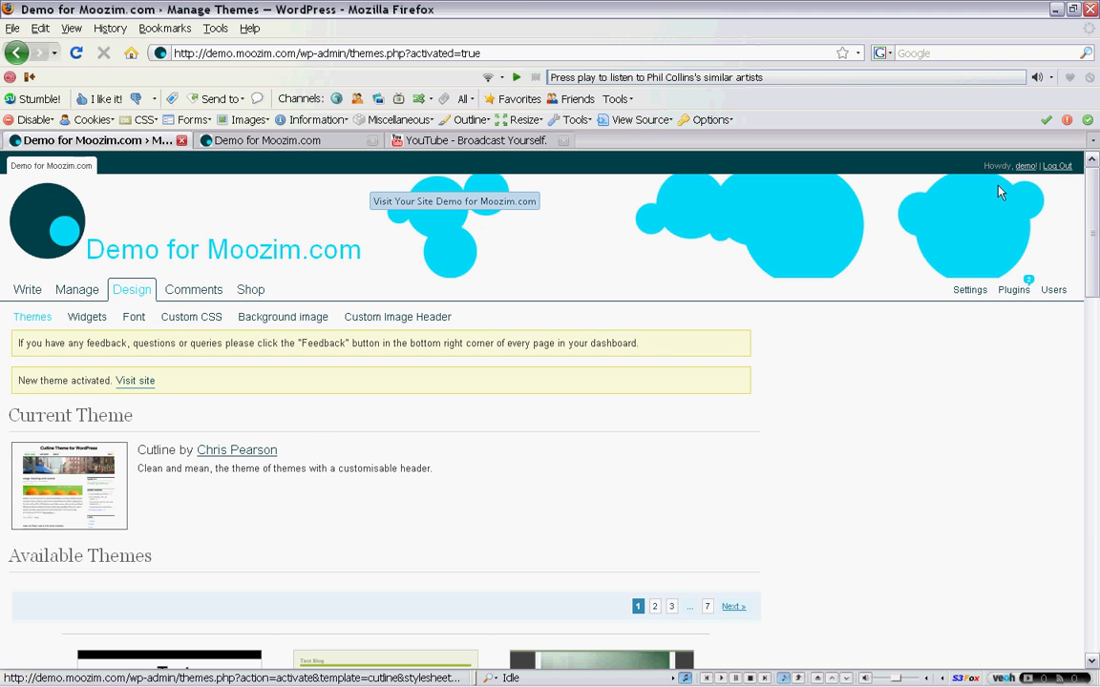
Step: Reload the live site to see Cutline, then go back to Manage Themes
{"action": "left_click", "coordinate": [251, 143]}
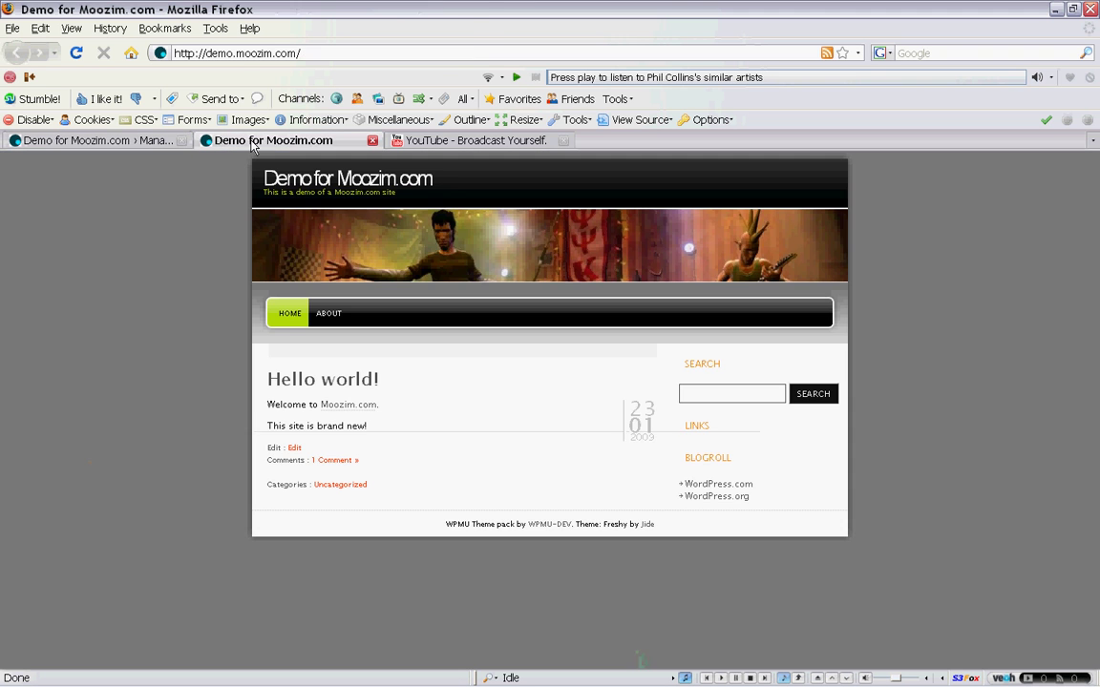
{"action": "key", "text": "F5"}
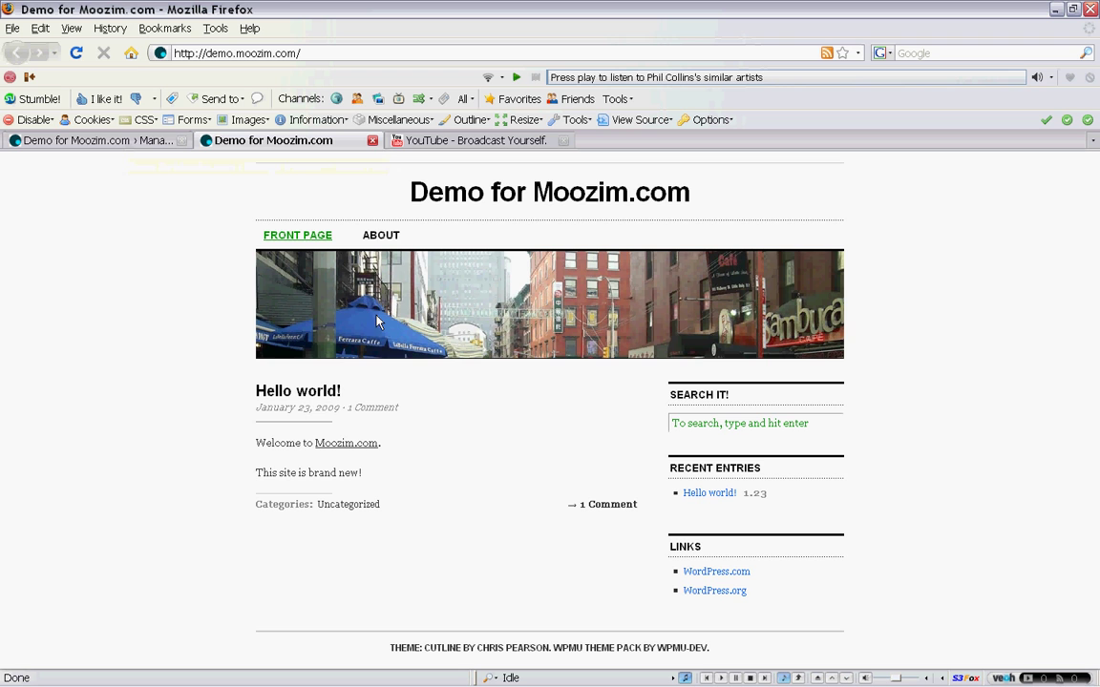
{"action": "left_click", "coordinate": [86, 143]}
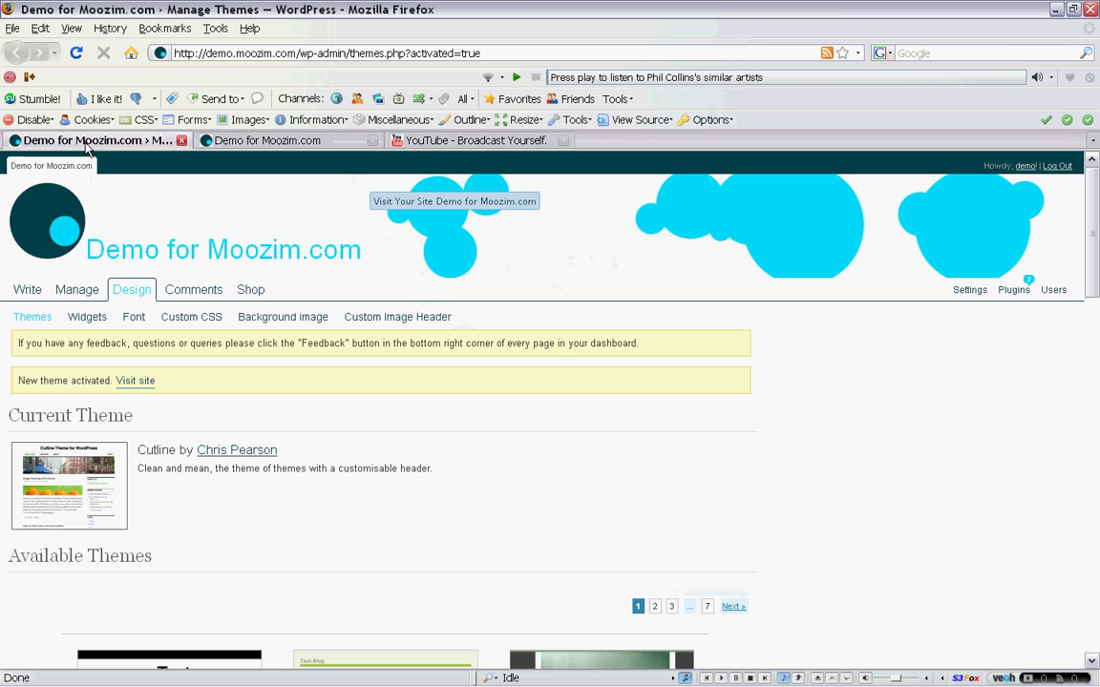
Step: Activate Fjords04 from page 3 of Available Themes, replacing Cutline
{"action": "scroll", "coordinate": [376, 463], "scroll_direction": "down", "scroll_amount": 10}
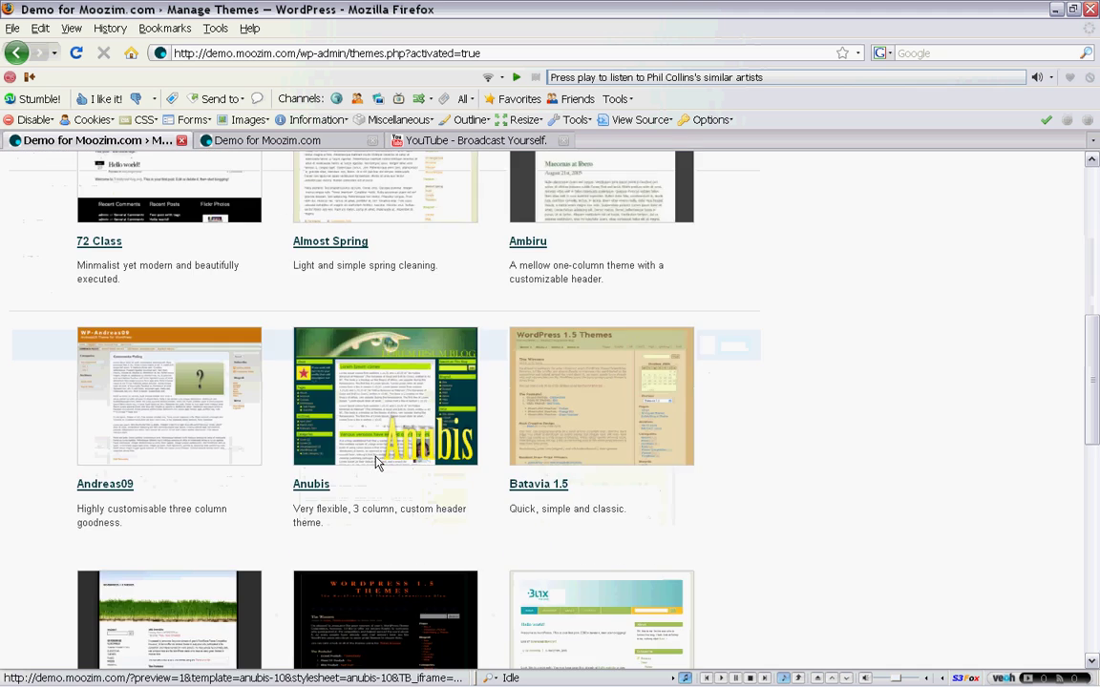
{"action": "scroll", "coordinate": [378, 458], "scroll_direction": "up", "scroll_amount": 6}
{"action": "left_click", "coordinate": [673, 391]}
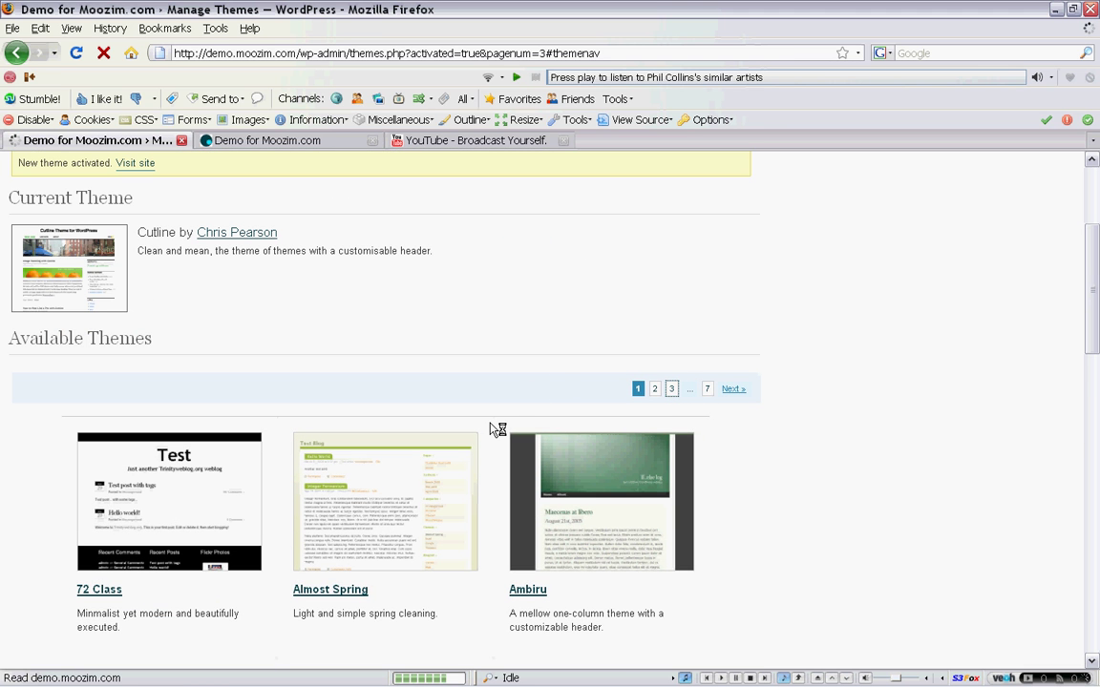
{"action": "scroll", "coordinate": [491, 421], "scroll_direction": "down", "scroll_amount": 6}
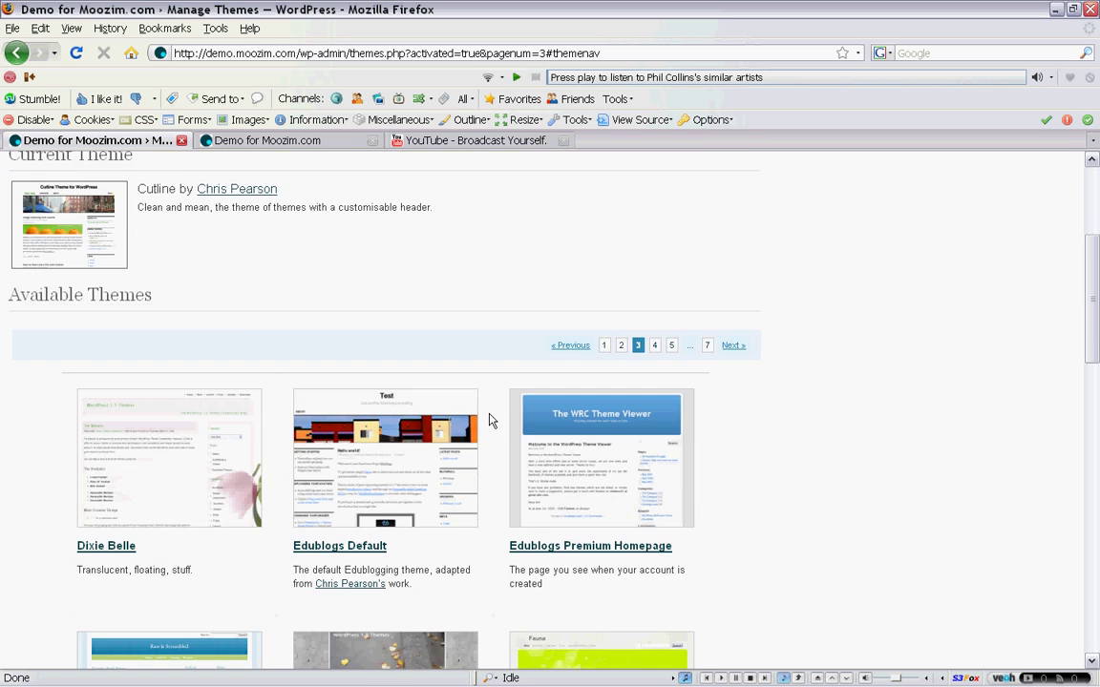
{"action": "scroll", "coordinate": [490, 421], "scroll_direction": "down", "scroll_amount": 12}
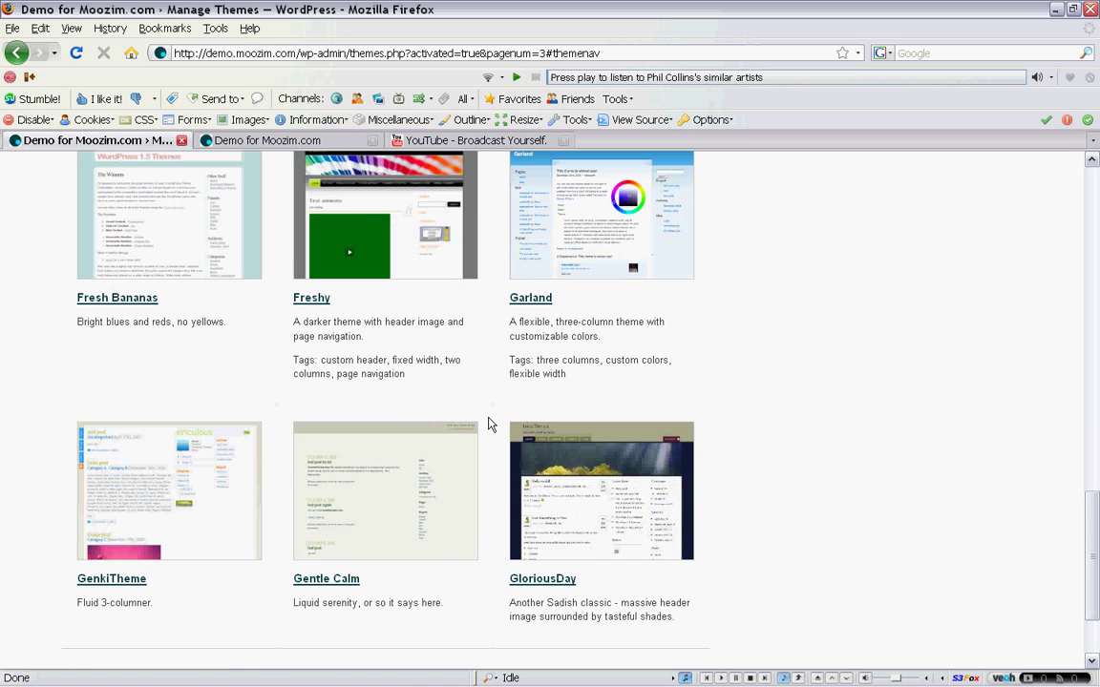
{"action": "scroll", "coordinate": [491, 422], "scroll_direction": "up", "scroll_amount": 5}
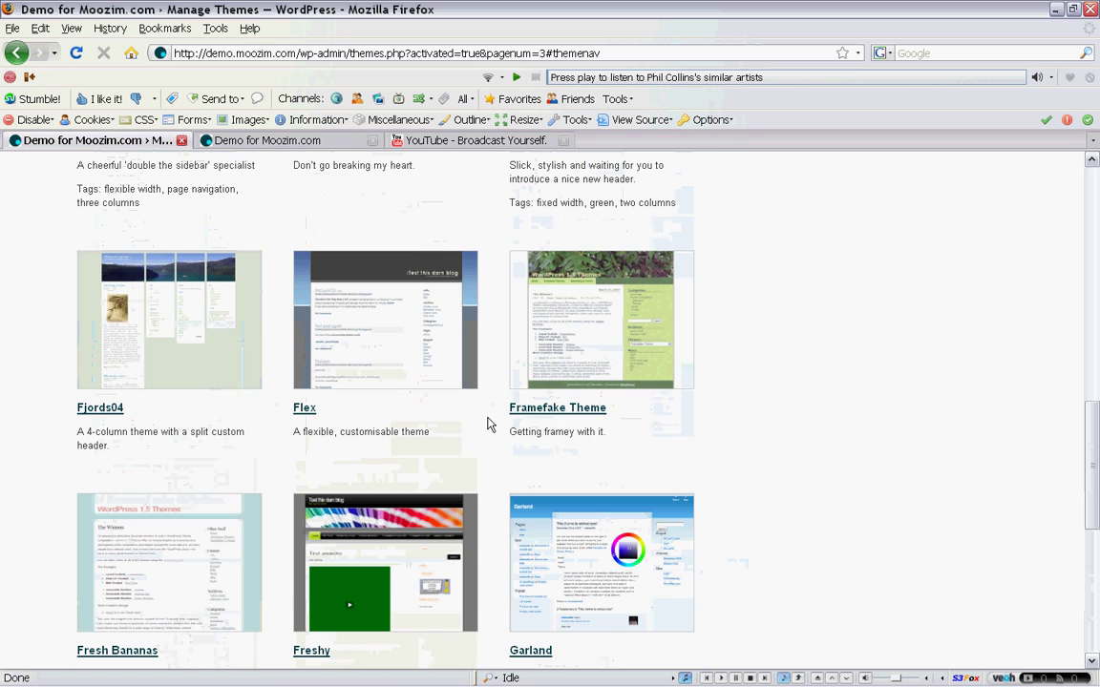
{"action": "left_click", "coordinate": [203, 368]}
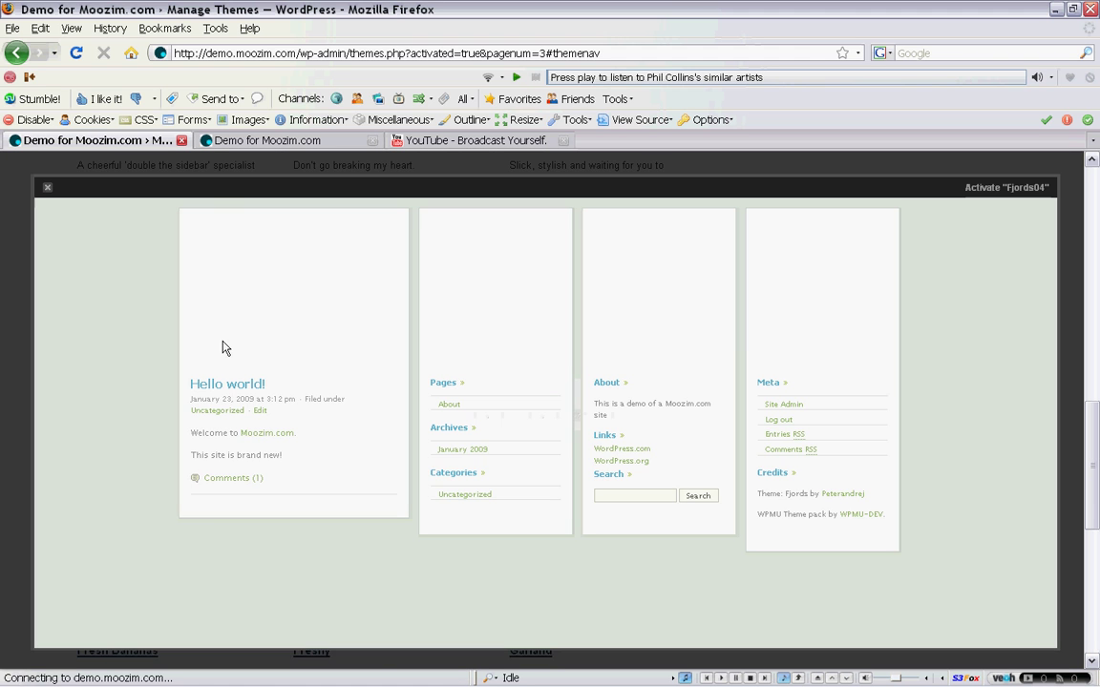
{"action": "left_click", "coordinate": [1020, 188]}
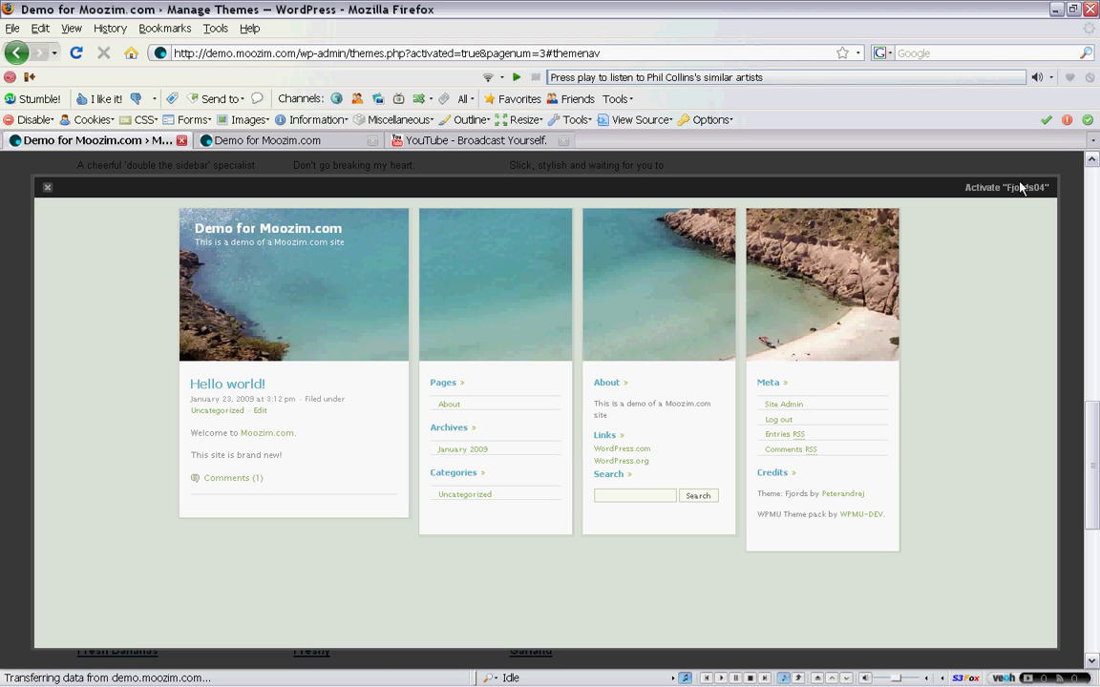
{"action": "left_click", "coordinate": [1020, 189]}
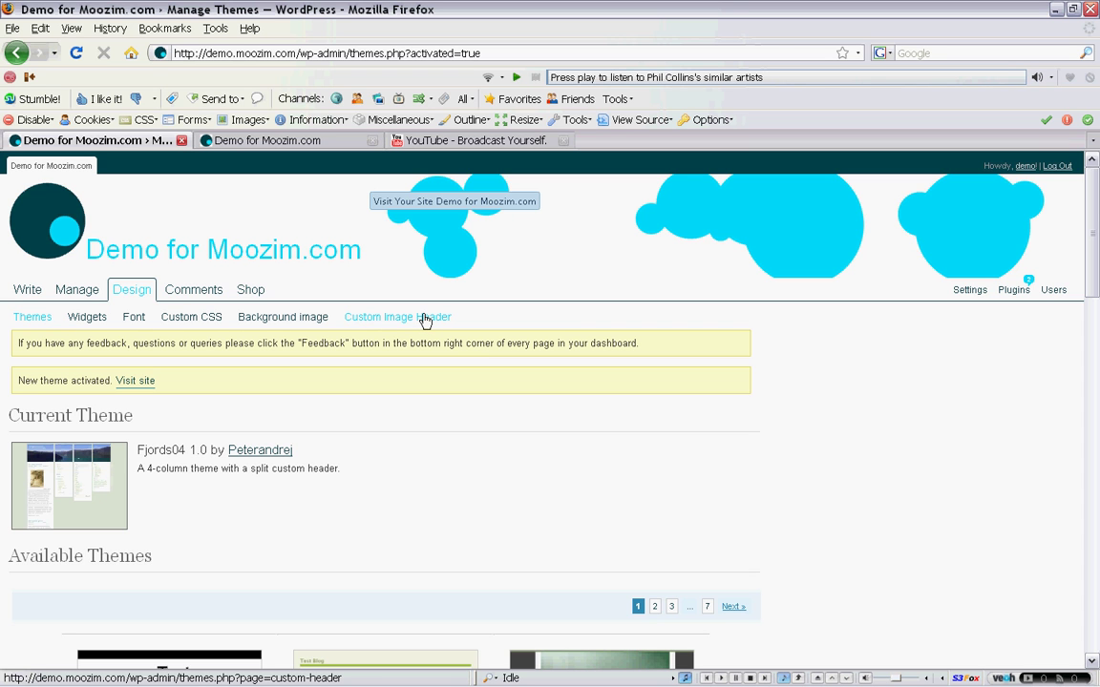
Step: Upload guitar_hero_4_frat_house_band from the Desktop in Design > Custom Image Header
{"action": "left_click", "coordinate": [426, 318]}
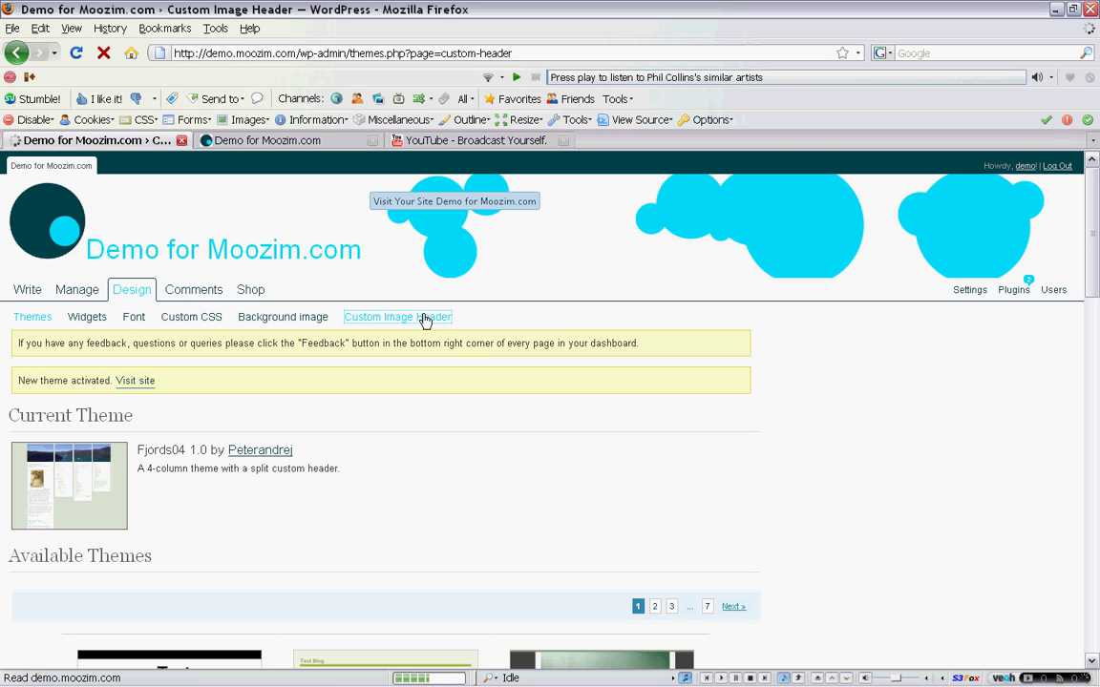
{"action": "scroll", "coordinate": [255, 493], "scroll_direction": "down", "scroll_amount": 3}
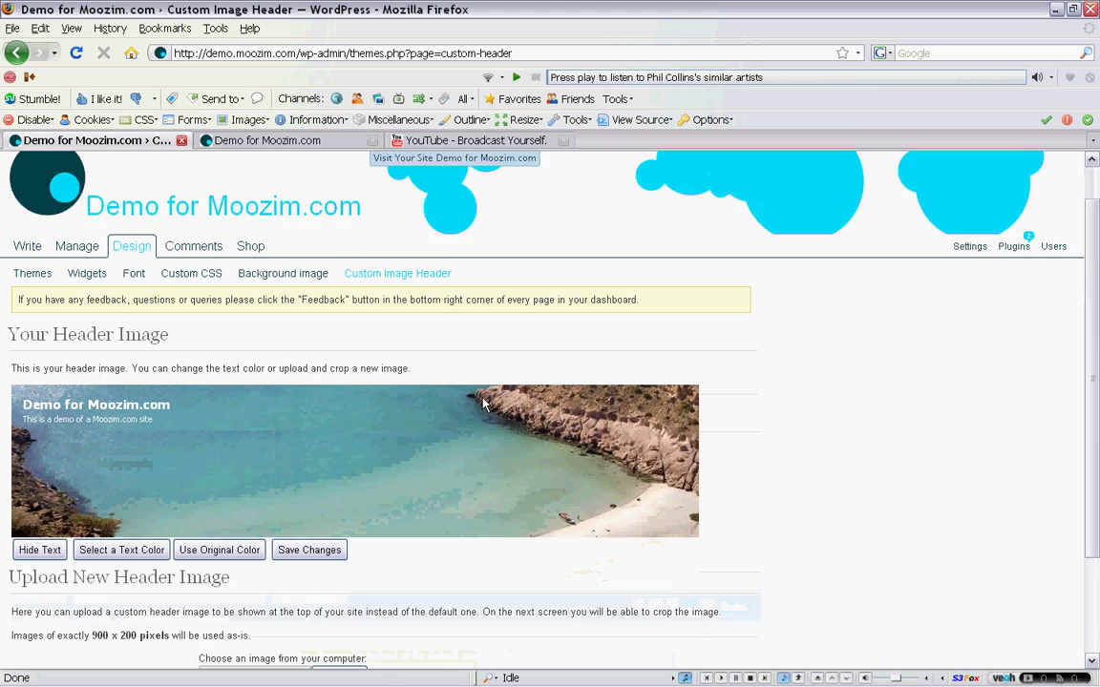
{"action": "left_click", "coordinate": [329, 587]}
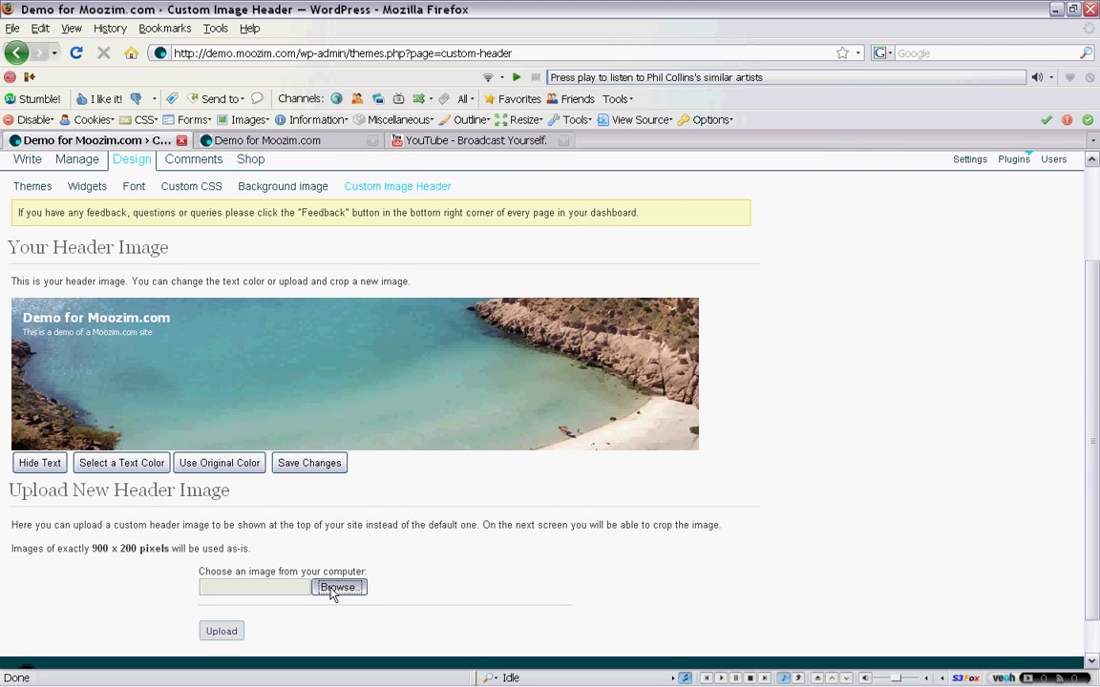
{"action": "left_click", "coordinate": [520, 138]}
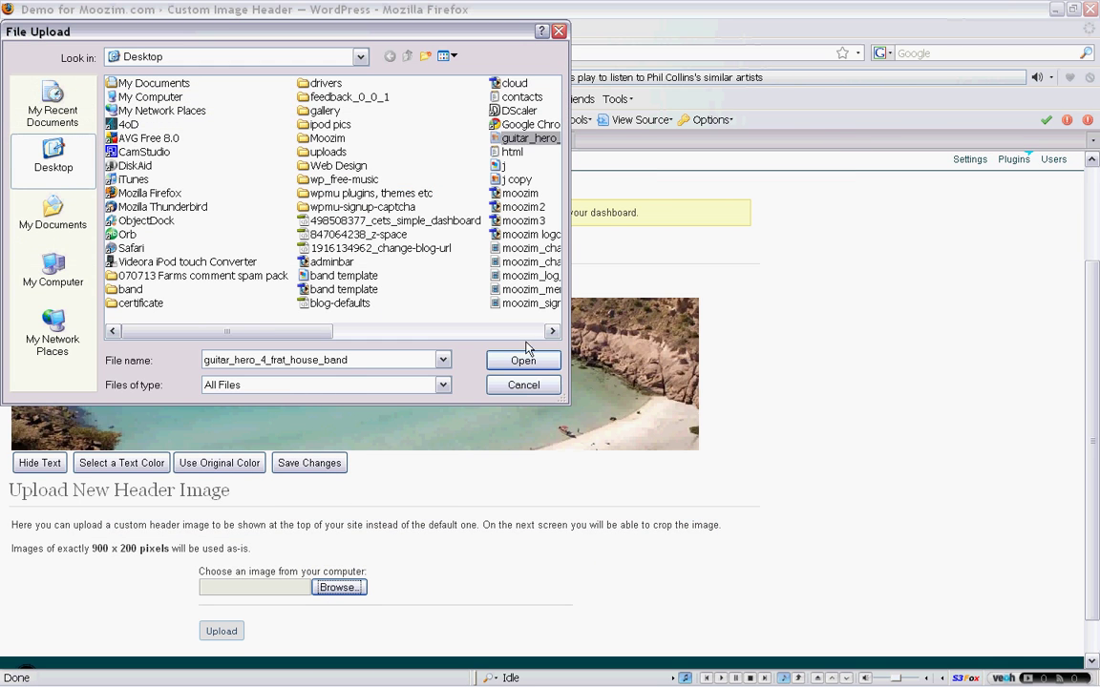
{"action": "left_click", "coordinate": [523, 361]}
{"action": "left_click", "coordinate": [221, 631]}
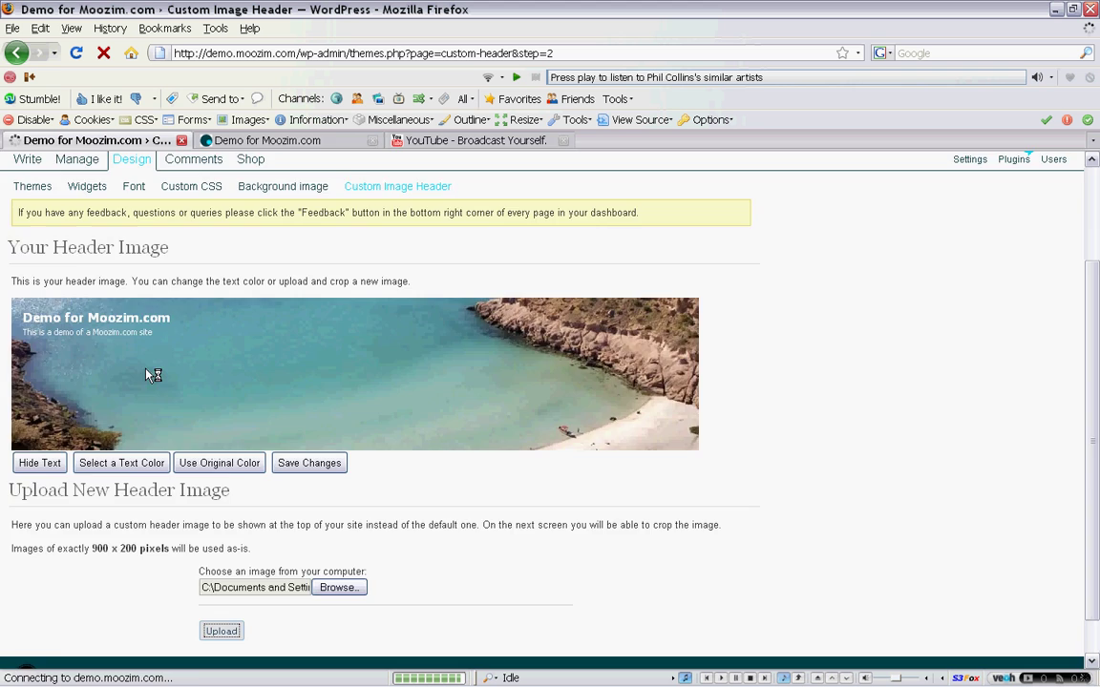
Step: Shift the crop box slightly upward over both characters and crop the header
{"action": "scroll", "coordinate": [775, 439], "scroll_direction": "down", "scroll_amount": 3}
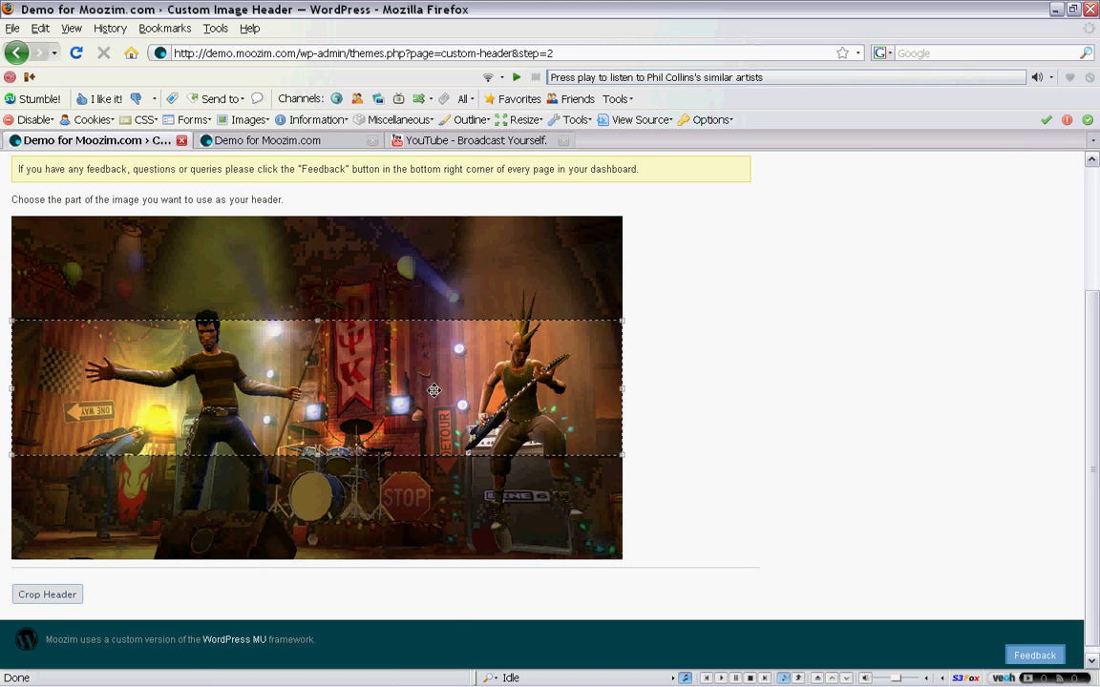
{"action": "mouse_move", "coordinate": [435, 392]}
{"action": "left_mouse_down"}
{"action": "mouse_move", "coordinate": [433, 364]}
{"action": "mouse_move", "coordinate": [431, 372]}
{"action": "left_mouse_up"}
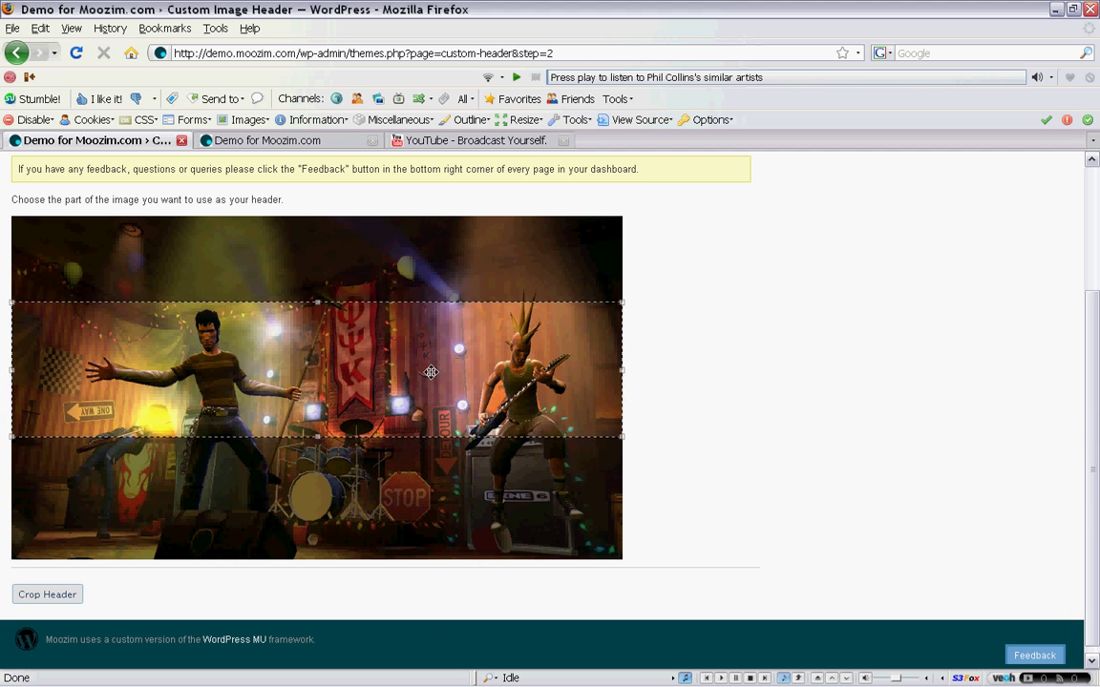
{"action": "left_click", "coordinate": [52, 594]}
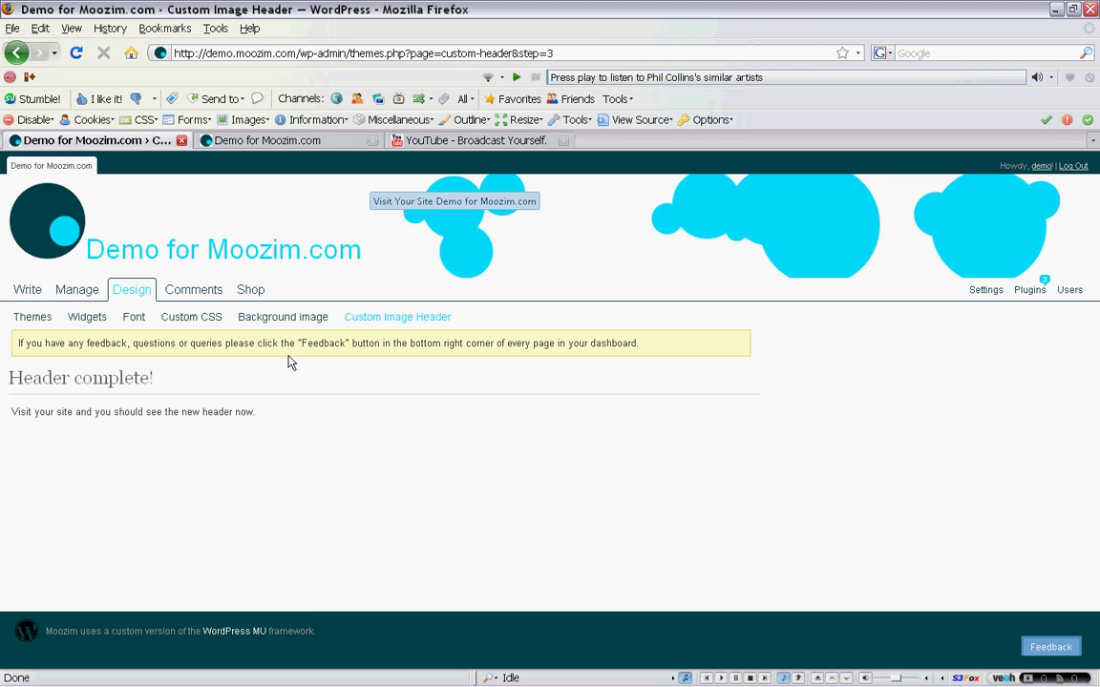
Step: Reload the live Fjords blog to view the new Guitar Hero header
{"action": "left_click", "coordinate": [246, 140]}
{"action": "left_click", "coordinate": [76, 53]}
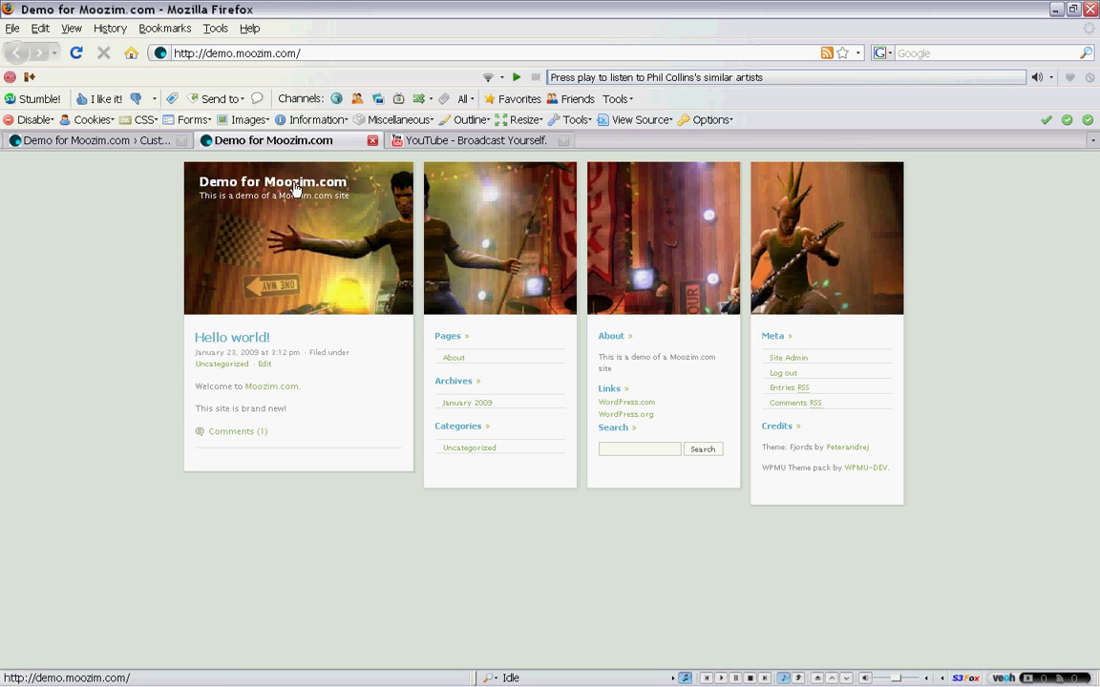
{"action": "left_click_drag", "start_coordinate": [353, 203], "coordinate": [125, 153]}
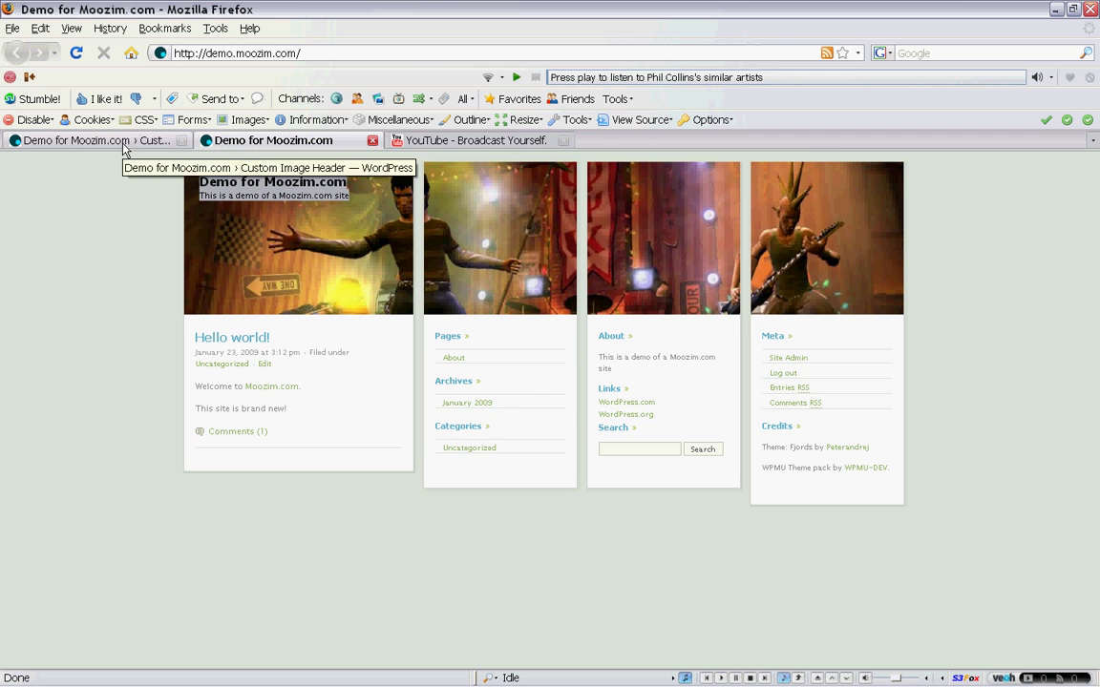
Step: Return to the dashboard's Custom Image Header page
{"action": "left_click", "coordinate": [123, 145]}
{"action": "left_click", "coordinate": [391, 322]}
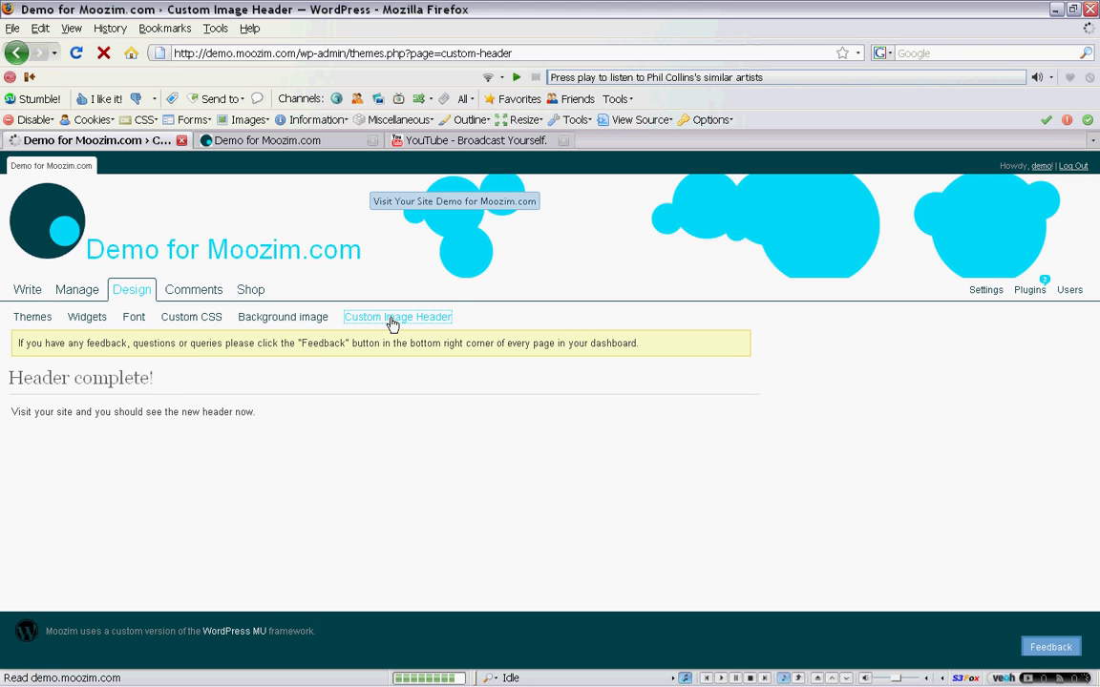
{"action": "scroll", "coordinate": [434, 391], "scroll_direction": "down", "scroll_amount": 5}
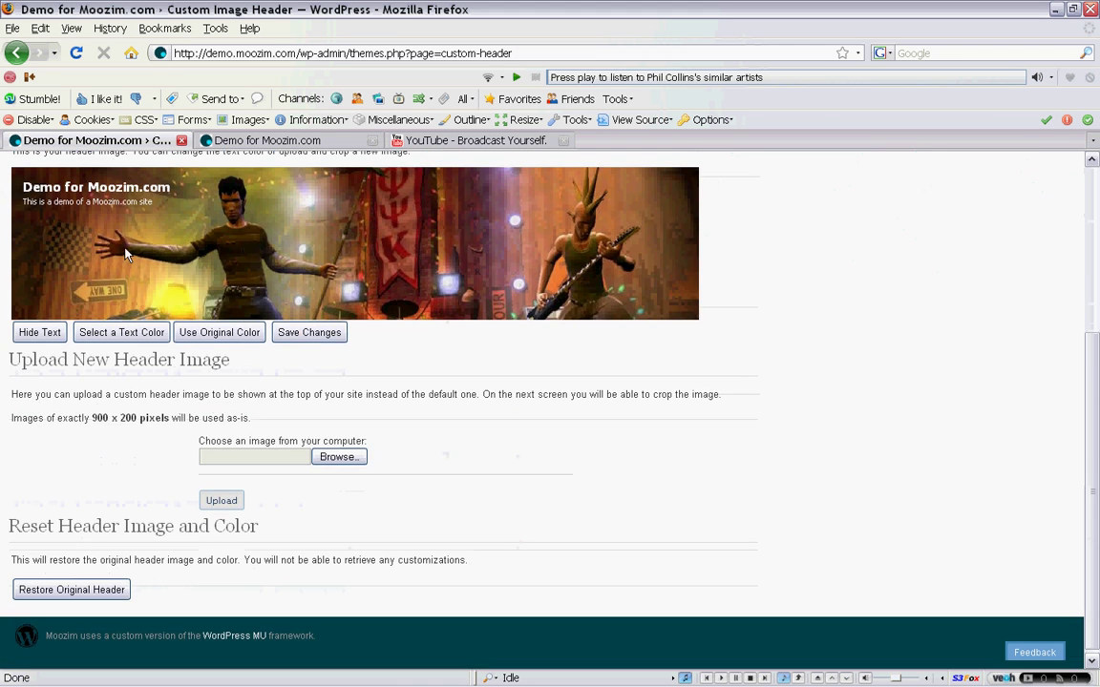
{"action": "scroll", "coordinate": [124, 253], "scroll_direction": "up", "scroll_amount": 3}
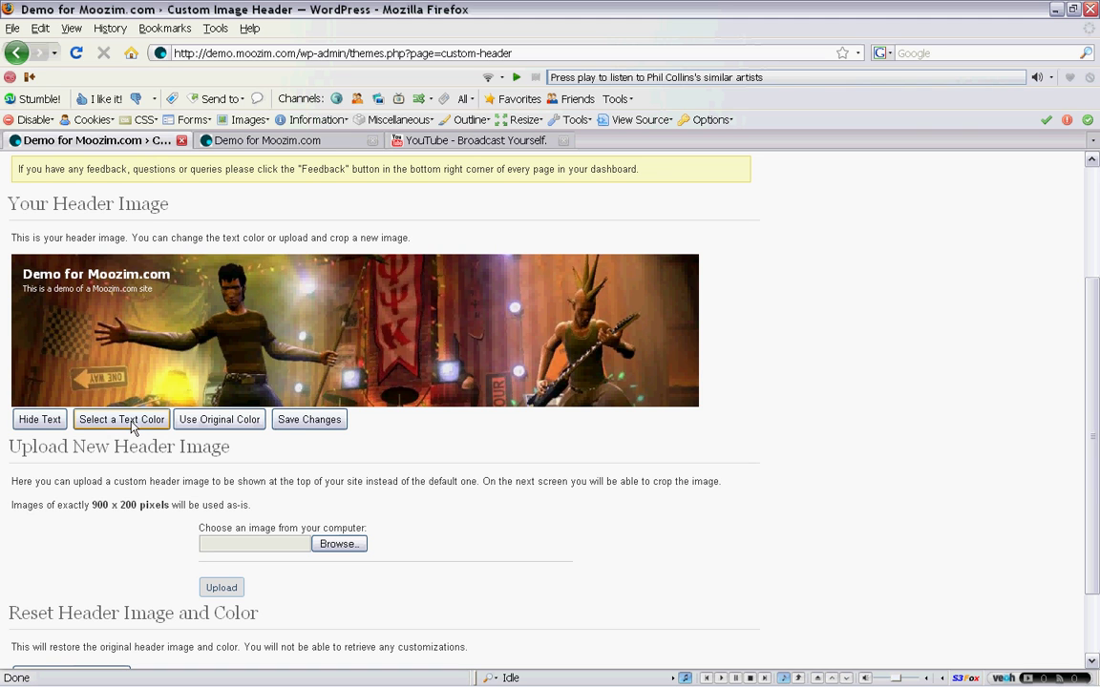
Step: Pick green #00CC33 in the text colour palette for the header title and tagline
{"action": "left_click", "coordinate": [130, 423]}
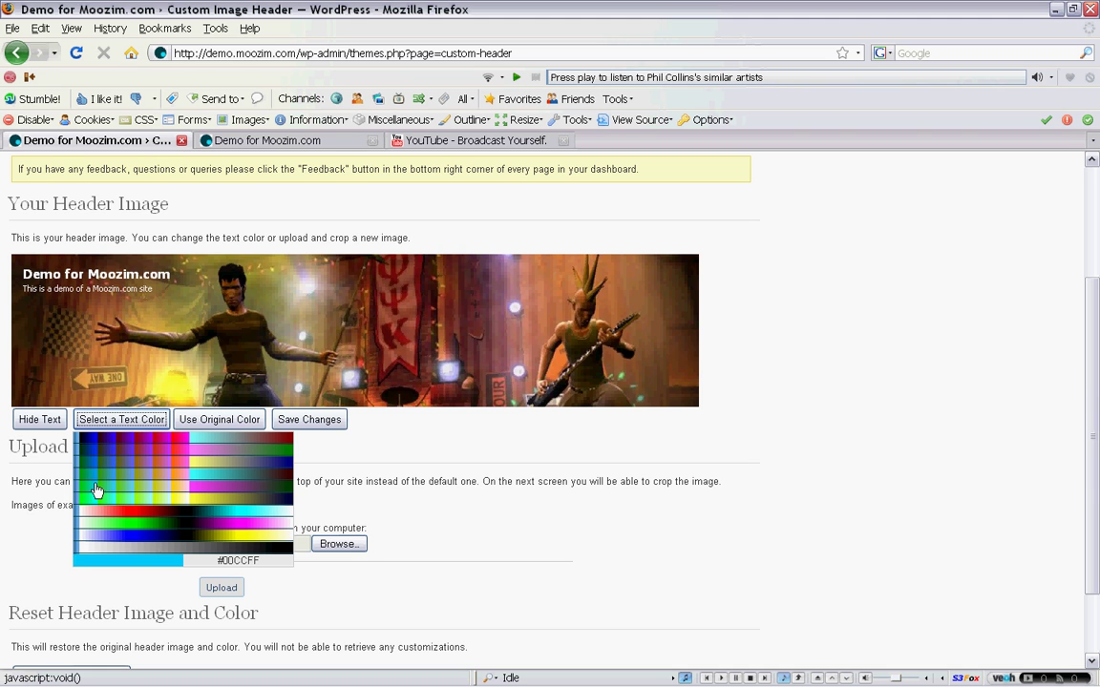
{"action": "left_click", "coordinate": [85, 497]}
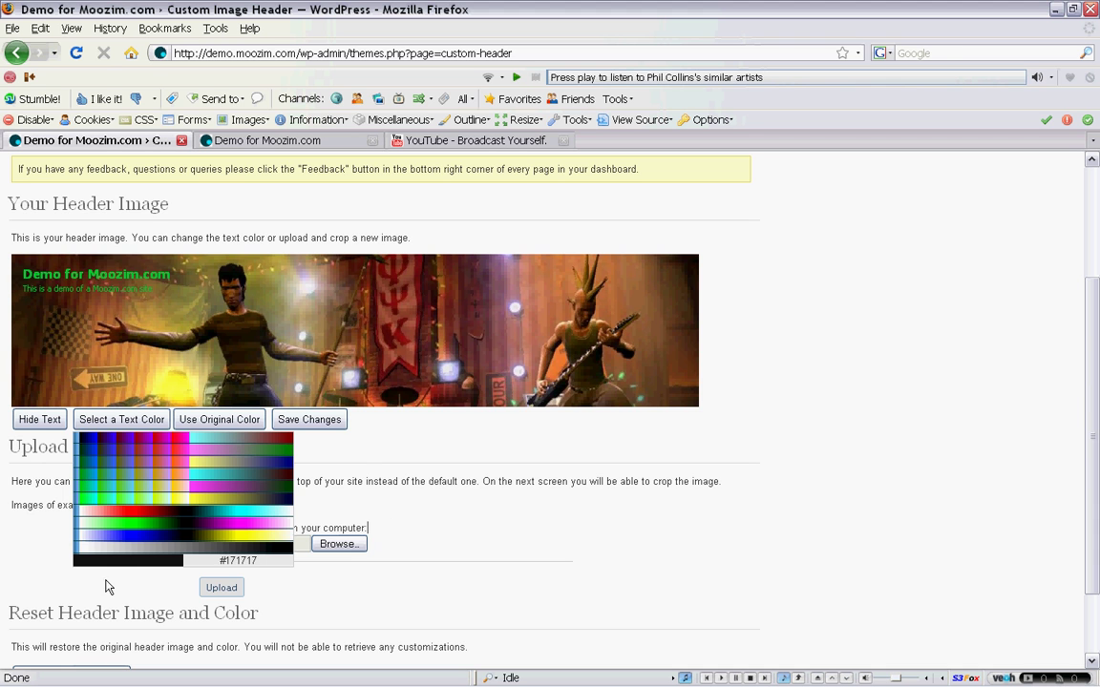
{"action": "scroll", "coordinate": [107, 588], "scroll_direction": "down", "scroll_amount": 1}
{"action": "scroll", "coordinate": [109, 573], "scroll_direction": "up", "scroll_amount": 2}
{"action": "left_click", "coordinate": [127, 460]}
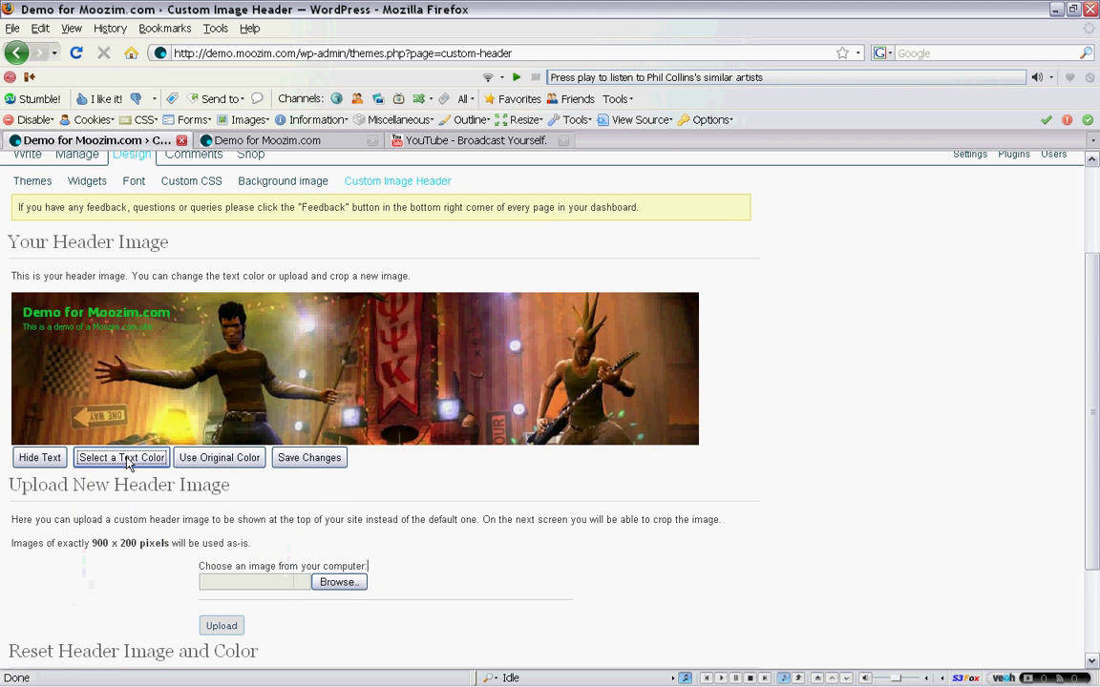
{"action": "scroll", "coordinate": [111, 546], "scroll_direction": "down", "scroll_amount": 3}
{"action": "scroll", "coordinate": [111, 546], "scroll_direction": "up", "scroll_amount": 4}
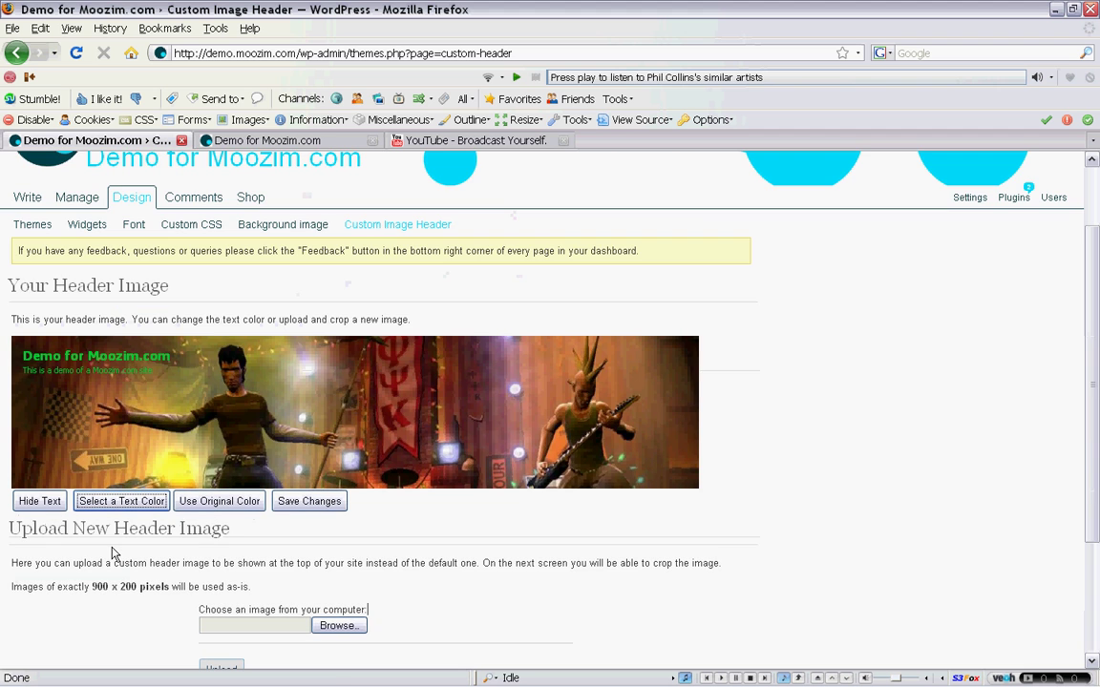
Step: Save the #00CC33 header text colour and reload the live blog to verify it
{"action": "left_click", "coordinate": [311, 505]}
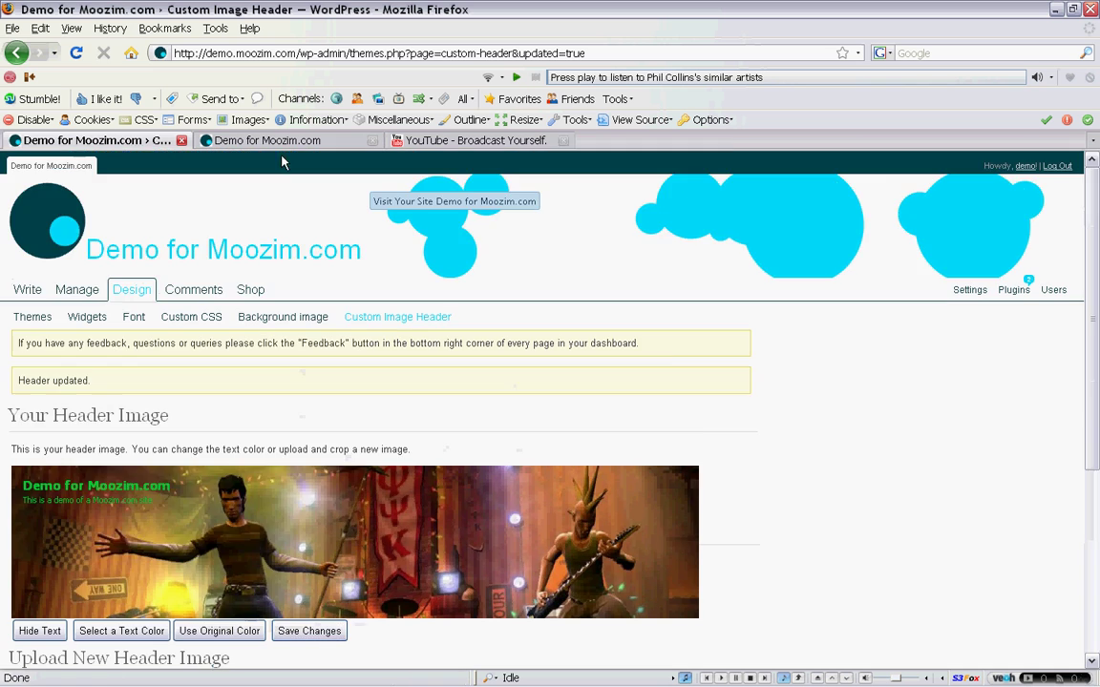
{"action": "left_click", "coordinate": [260, 140]}
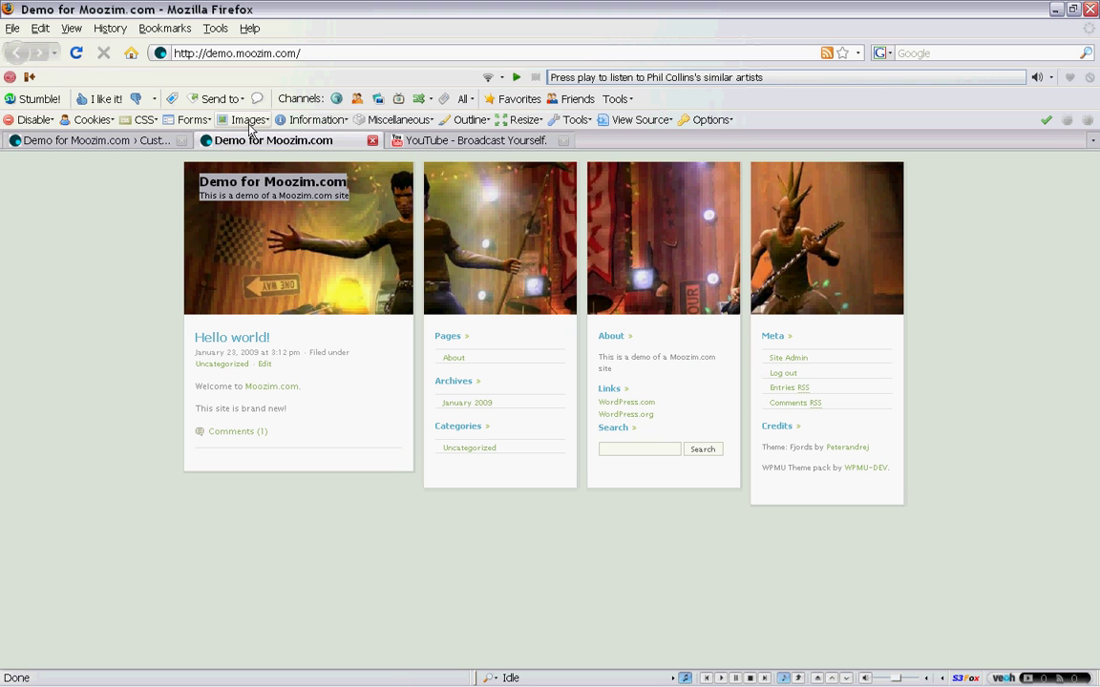
{"action": "left_click", "coordinate": [77, 52]}
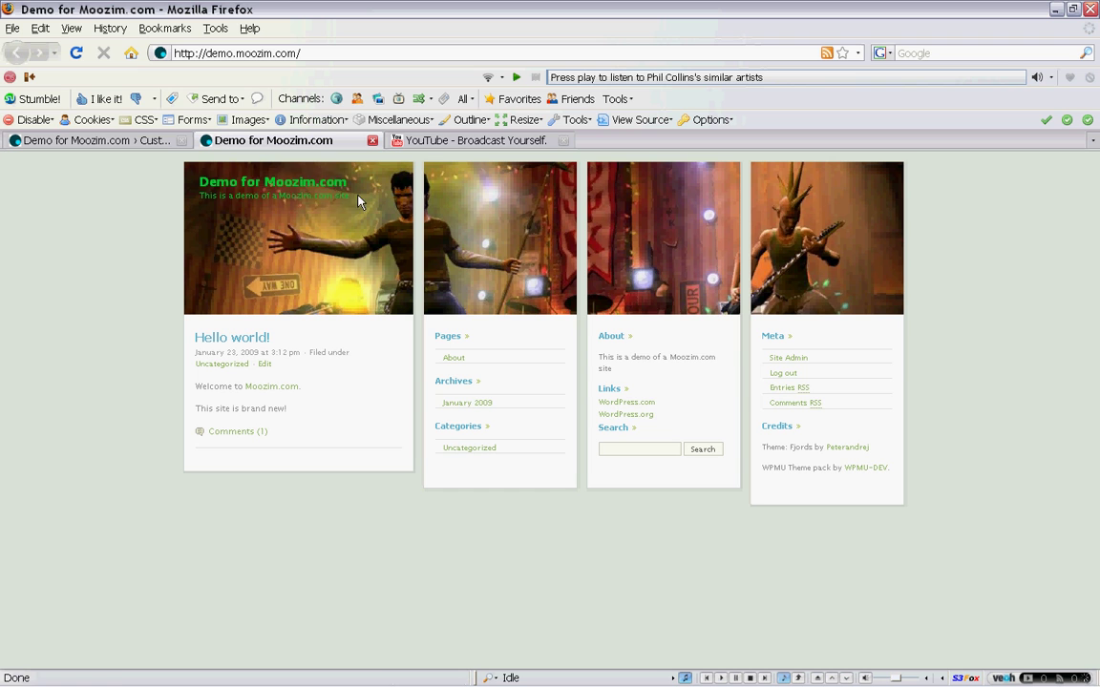
{"action": "left_click", "coordinate": [244, 186]}
{"action": "left_click", "coordinate": [92, 141]}
{"action": "scroll", "coordinate": [306, 277], "scroll_direction": "down", "scroll_amount": 1}
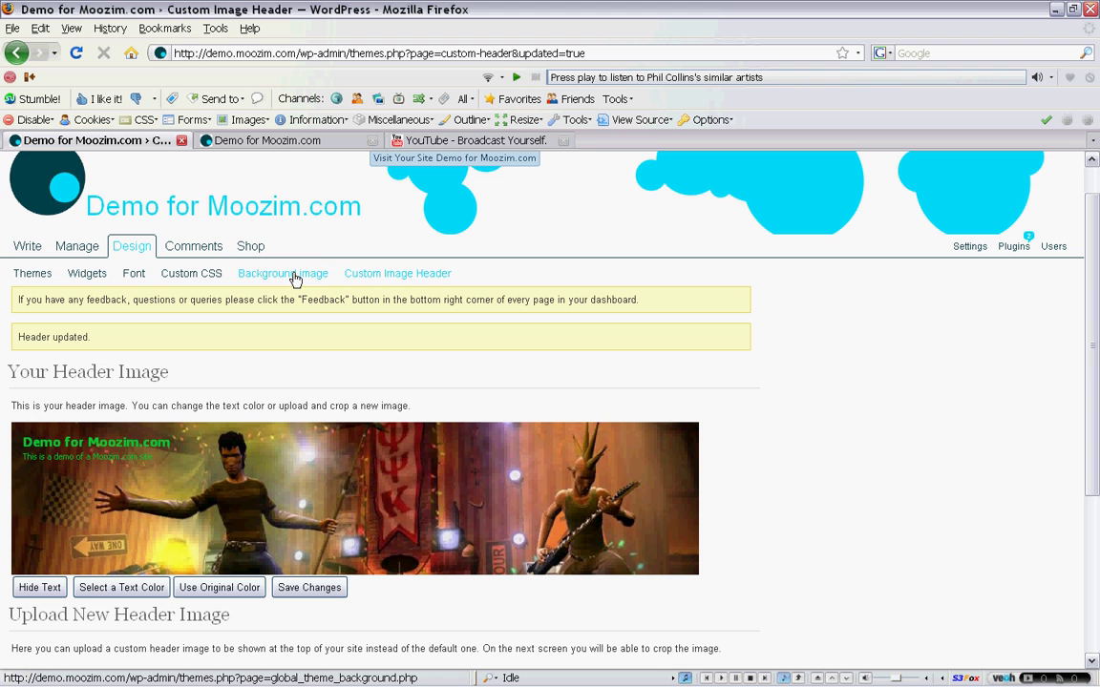
Step: Select the dark damask pattern under Design > Background image, comparing against the live blog
{"action": "left_click", "coordinate": [282, 276]}
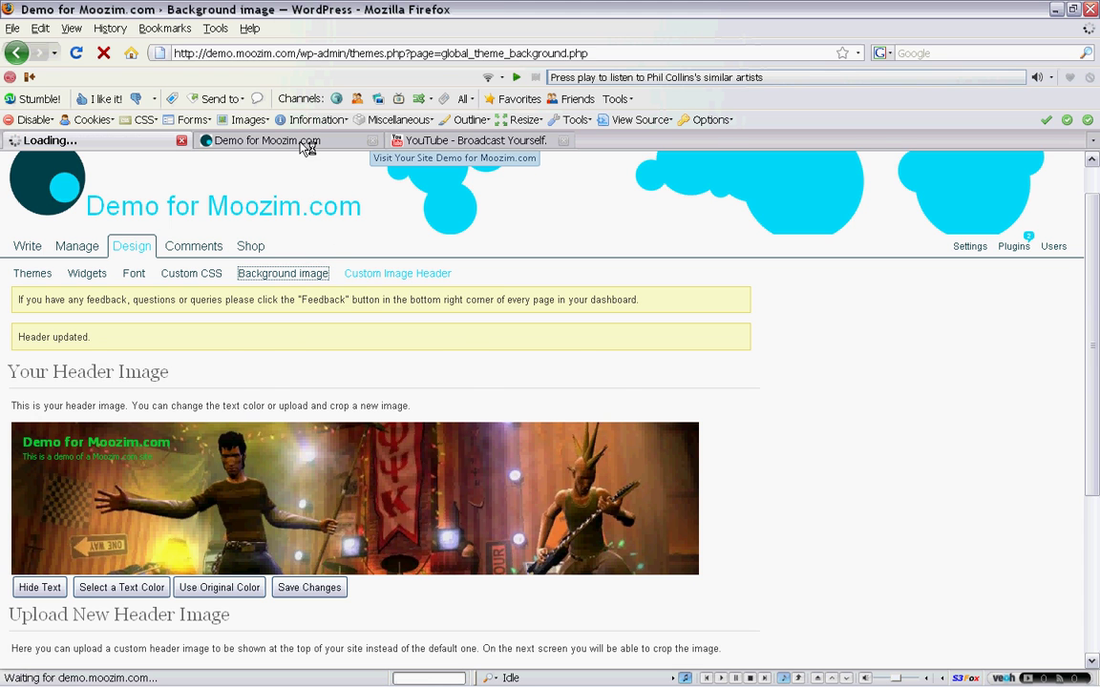
{"action": "left_click", "coordinate": [308, 143]}
{"action": "left_click", "coordinate": [143, 148]}
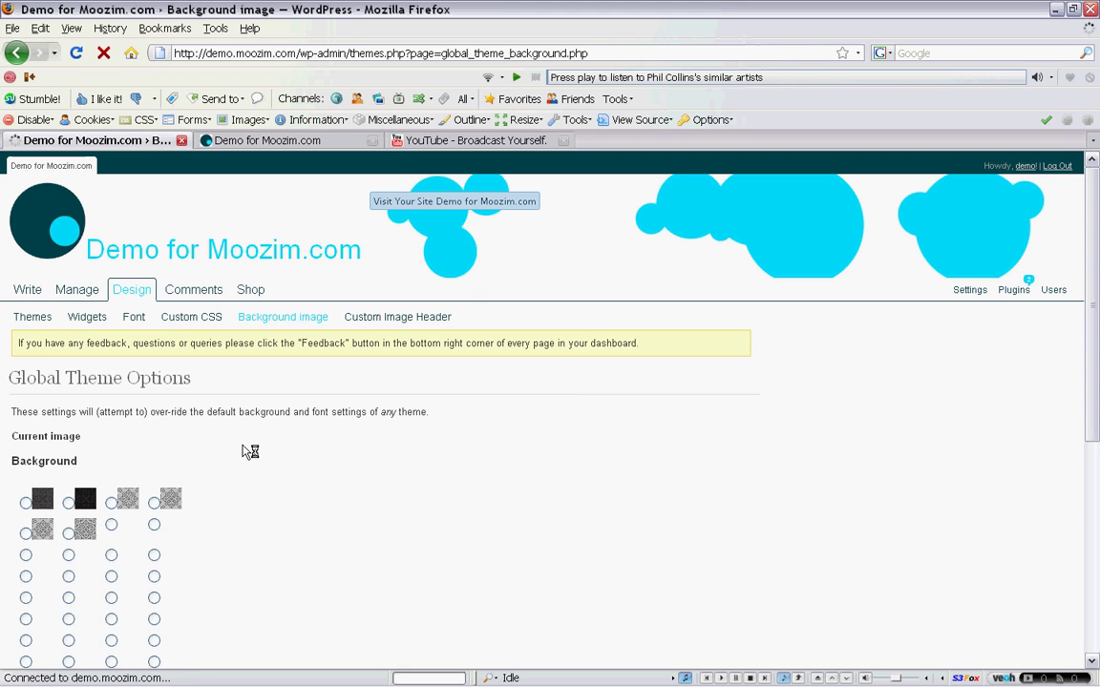
{"action": "scroll", "coordinate": [387, 490], "scroll_direction": "down", "scroll_amount": 6}
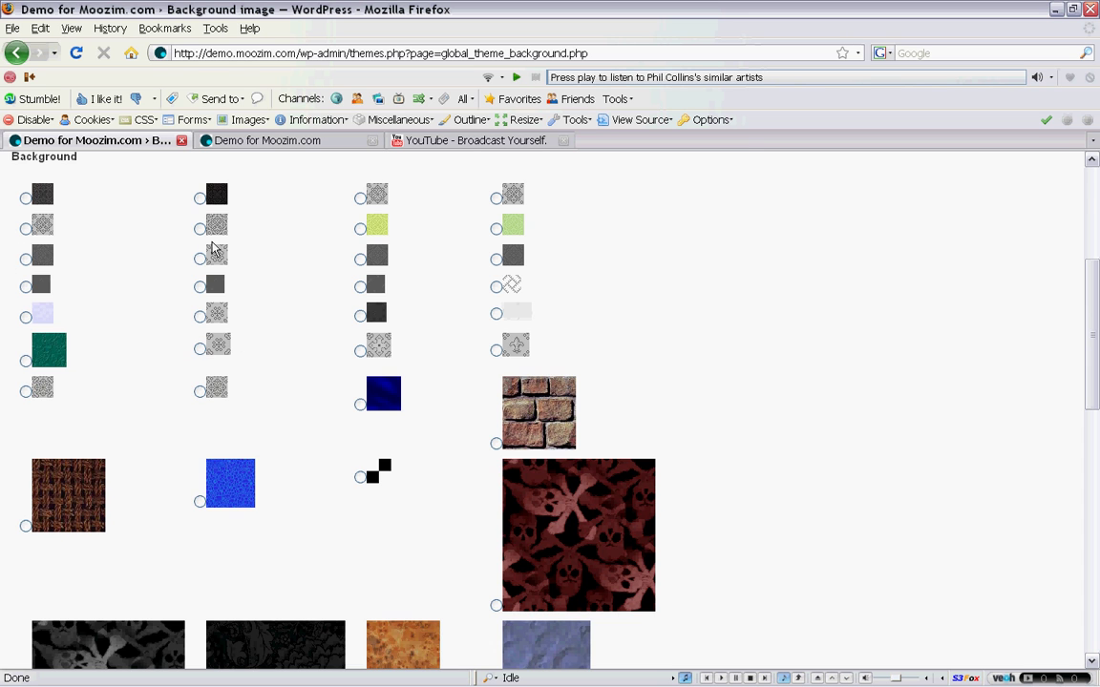
{"action": "scroll", "coordinate": [318, 306], "scroll_direction": "up", "scroll_amount": 4}
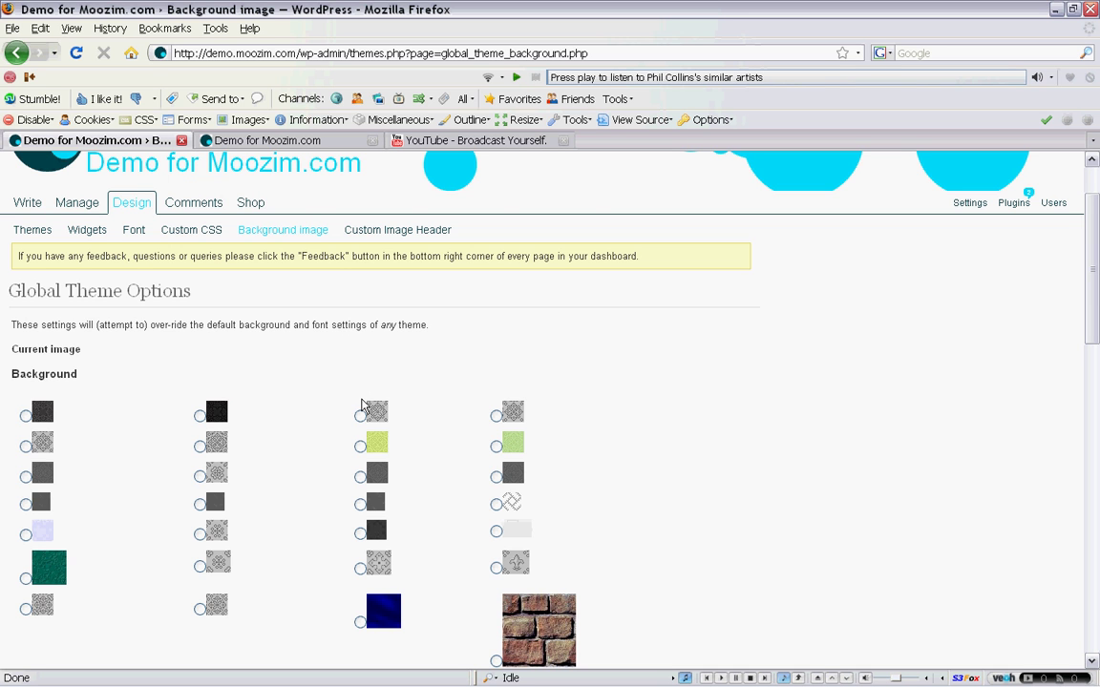
{"action": "scroll", "coordinate": [341, 419], "scroll_direction": "down", "scroll_amount": 10}
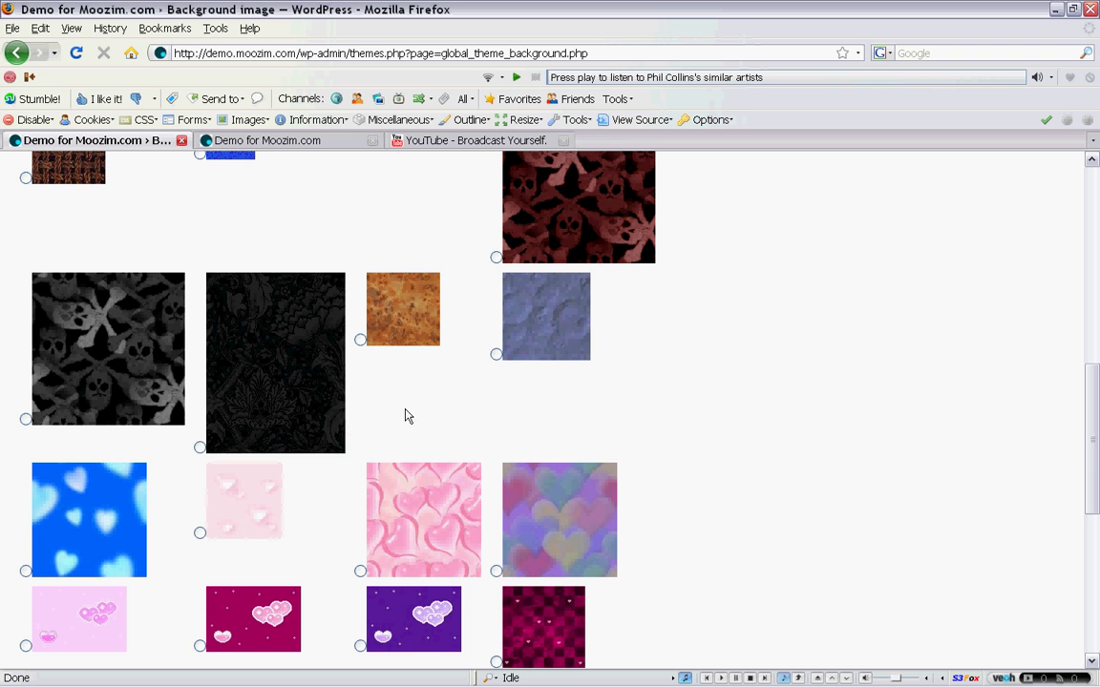
{"action": "scroll", "coordinate": [414, 415], "scroll_direction": "down", "scroll_amount": 2}
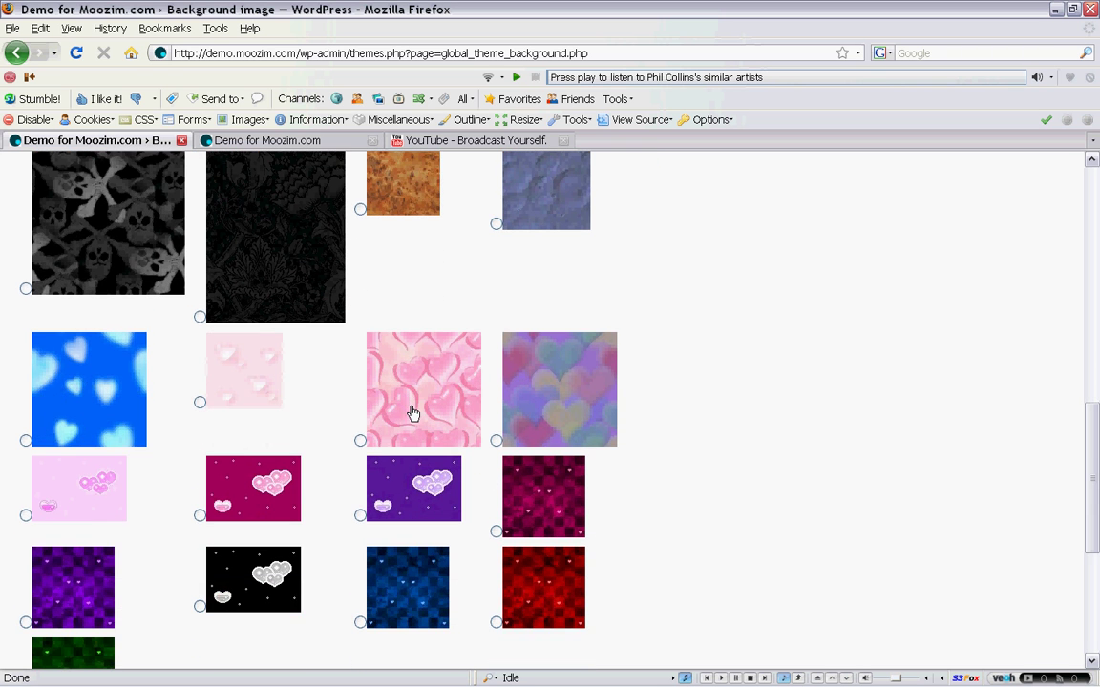
{"action": "left_click", "coordinate": [293, 142]}
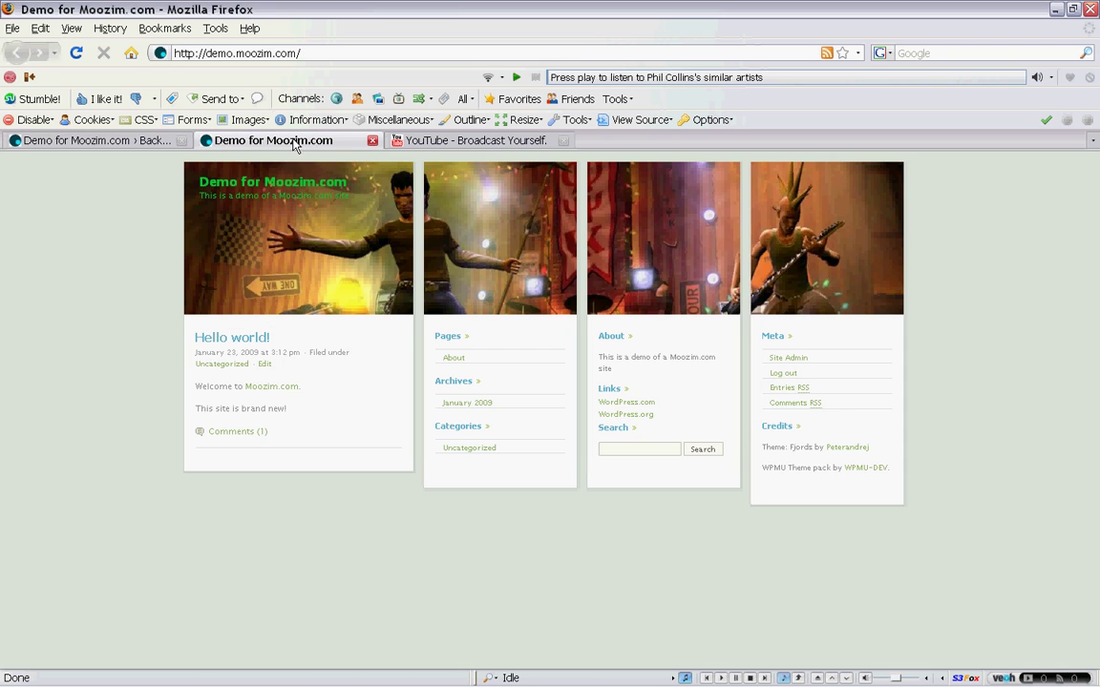
{"action": "left_click", "coordinate": [75, 140]}
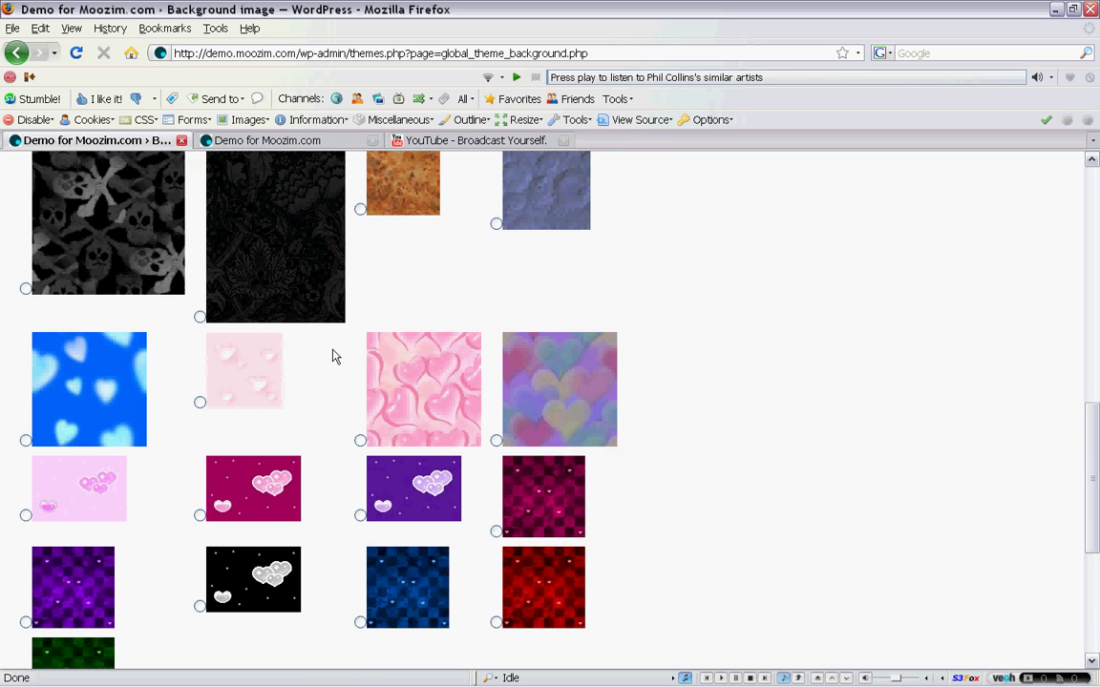
{"action": "scroll", "coordinate": [334, 356], "scroll_direction": "up", "scroll_amount": 2}
{"action": "left_click", "coordinate": [199, 405]}
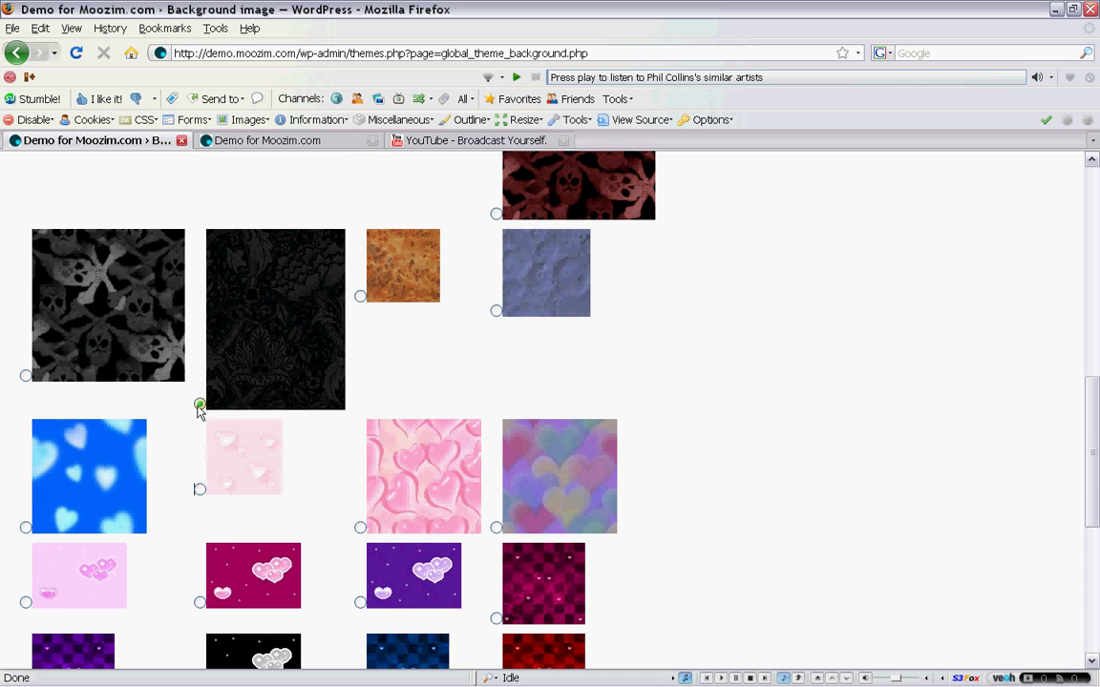
{"action": "scroll", "coordinate": [211, 461], "scroll_direction": "down", "scroll_amount": 10}
{"action": "left_click", "coordinate": [35, 458]}
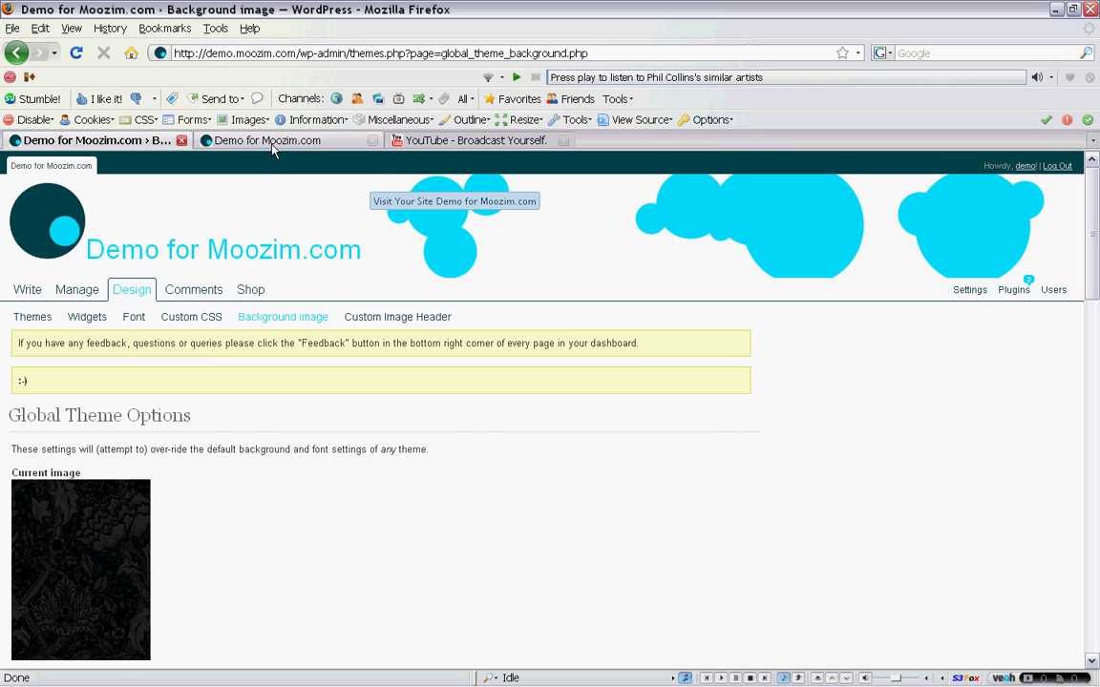
{"action": "left_click", "coordinate": [271, 144]}
{"action": "left_click", "coordinate": [110, 141]}
{"action": "double_click", "coordinate": [20, 382]}
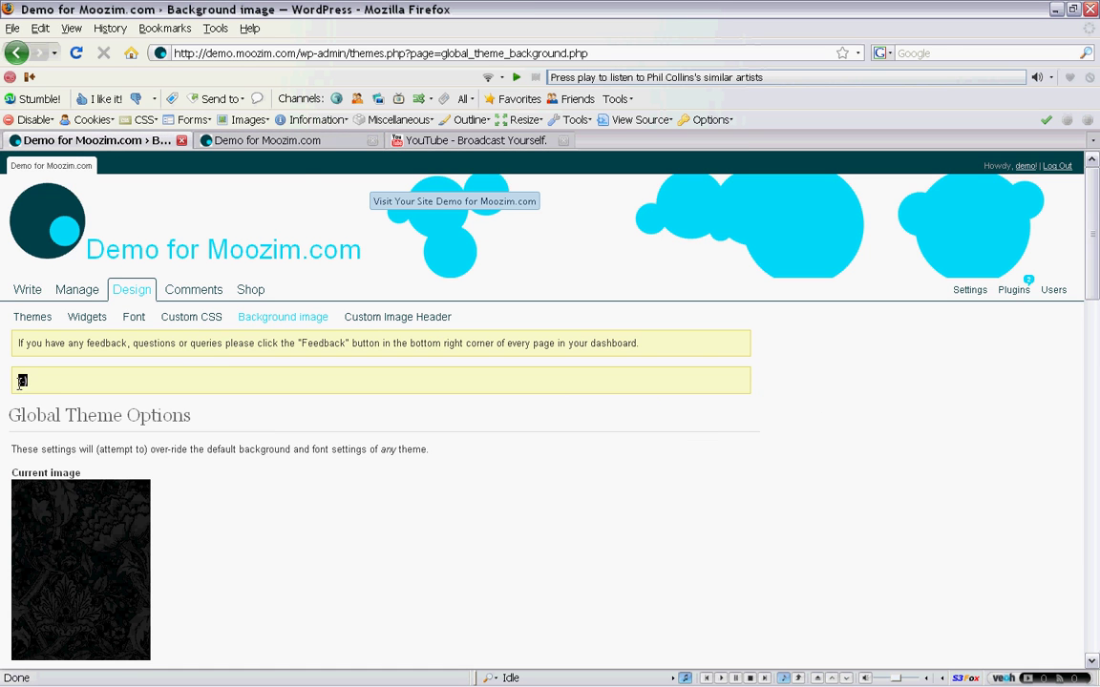
{"action": "left_click", "coordinate": [273, 144]}
{"action": "left_click", "coordinate": [76, 54]}
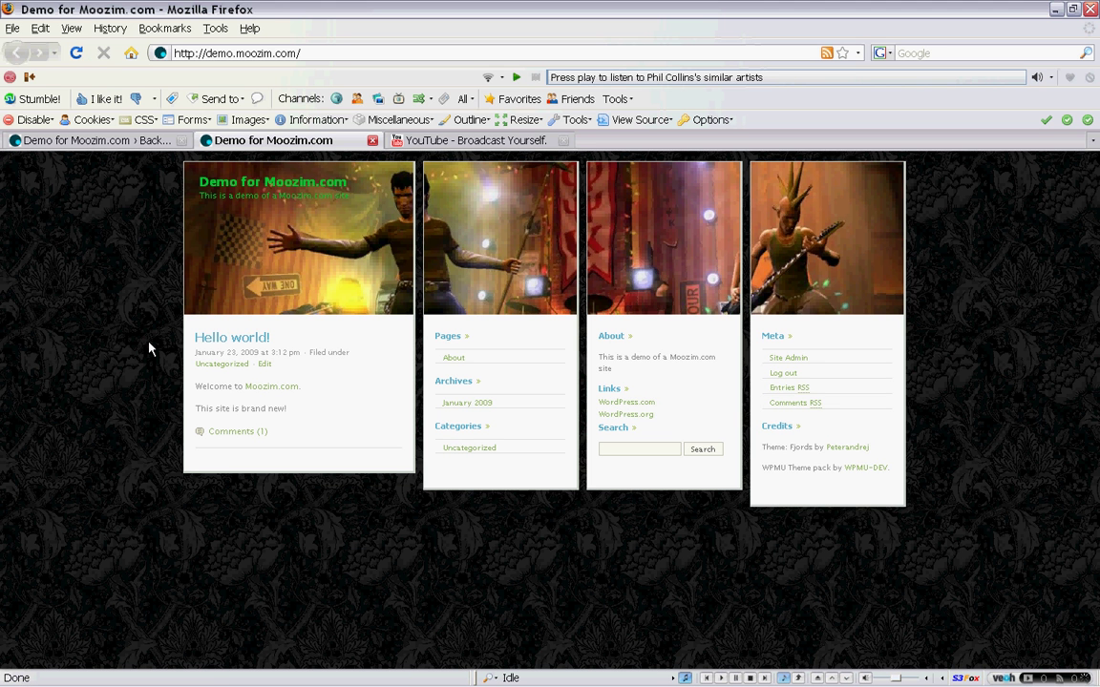
{"action": "left_click", "coordinate": [80, 140]}
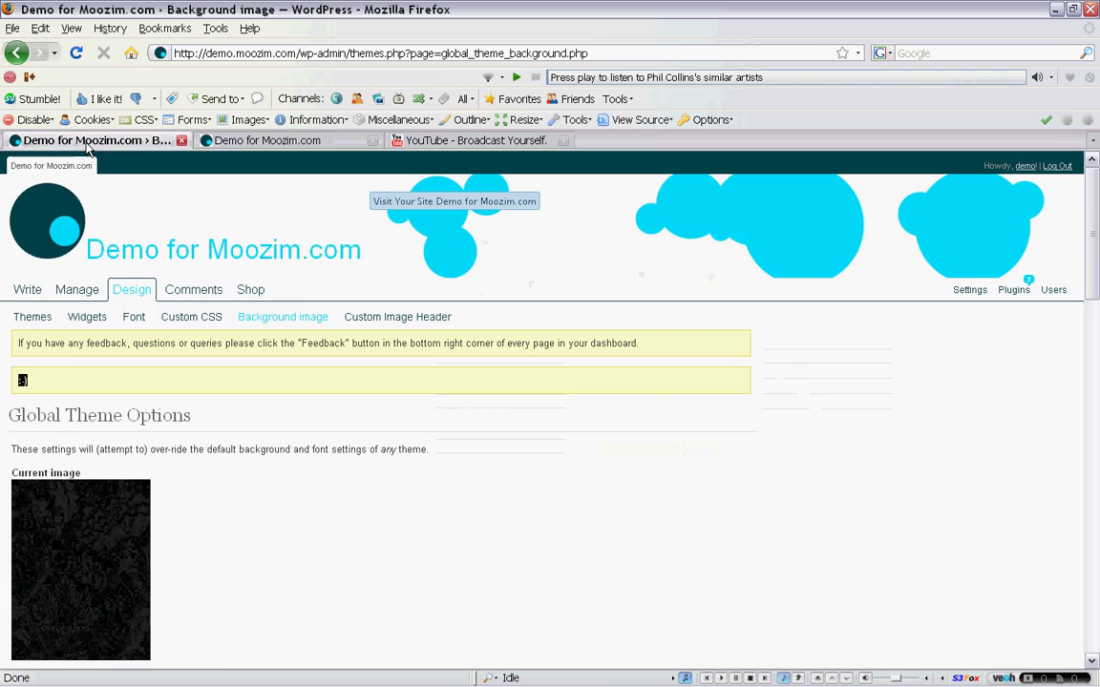
{"action": "scroll", "coordinate": [200, 477], "scroll_direction": "down", "scroll_amount": 10}
{"action": "scroll", "coordinate": [209, 492], "scroll_direction": "up", "scroll_amount": 9}
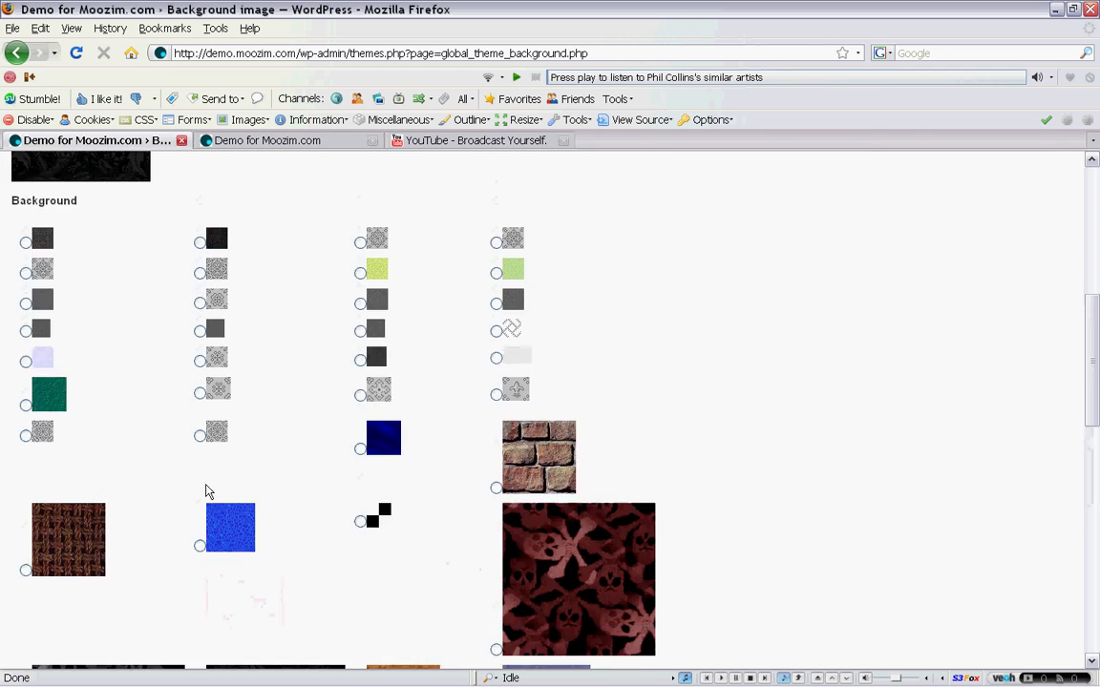
{"action": "scroll", "coordinate": [205, 490], "scroll_direction": "down", "scroll_amount": 15}
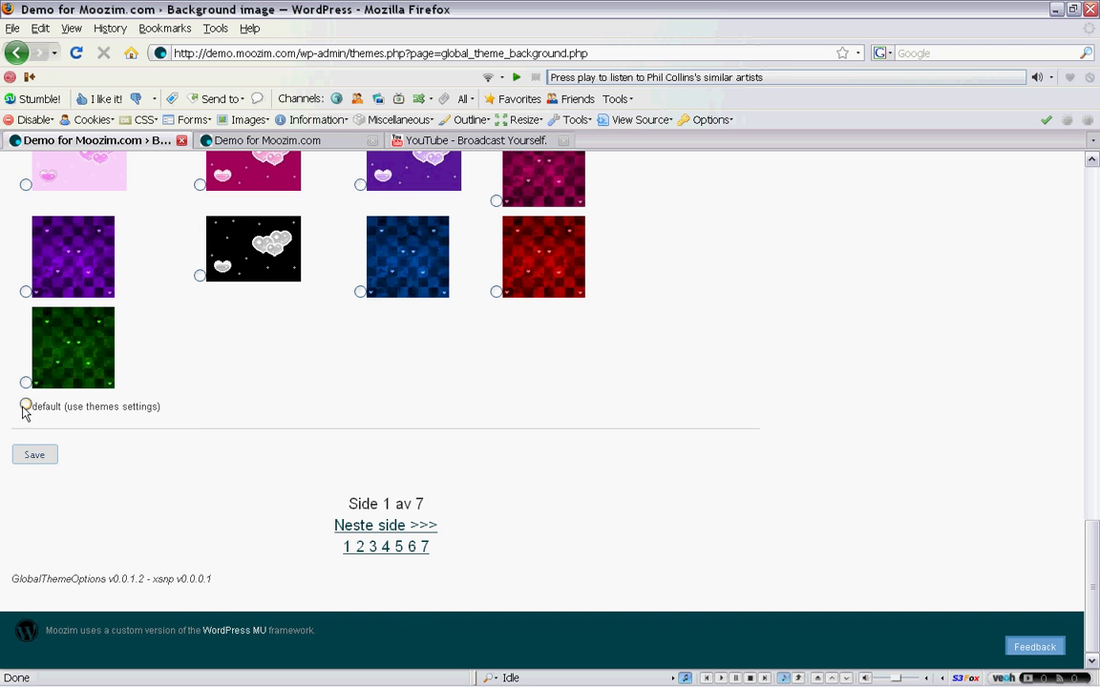
{"action": "left_click", "coordinate": [338, 528]}
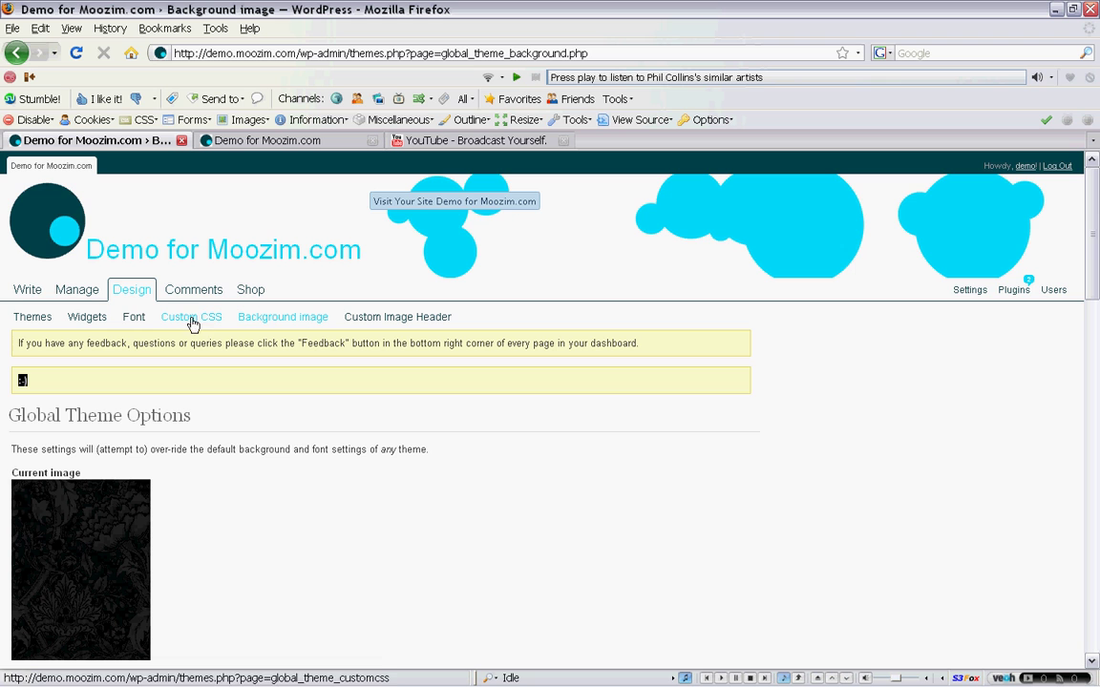
Step: Save the 'tahoma, verdana, arial, helvetica, Sans-Serif' font scheme and reload the live blog
{"action": "left_click", "coordinate": [135, 322]}
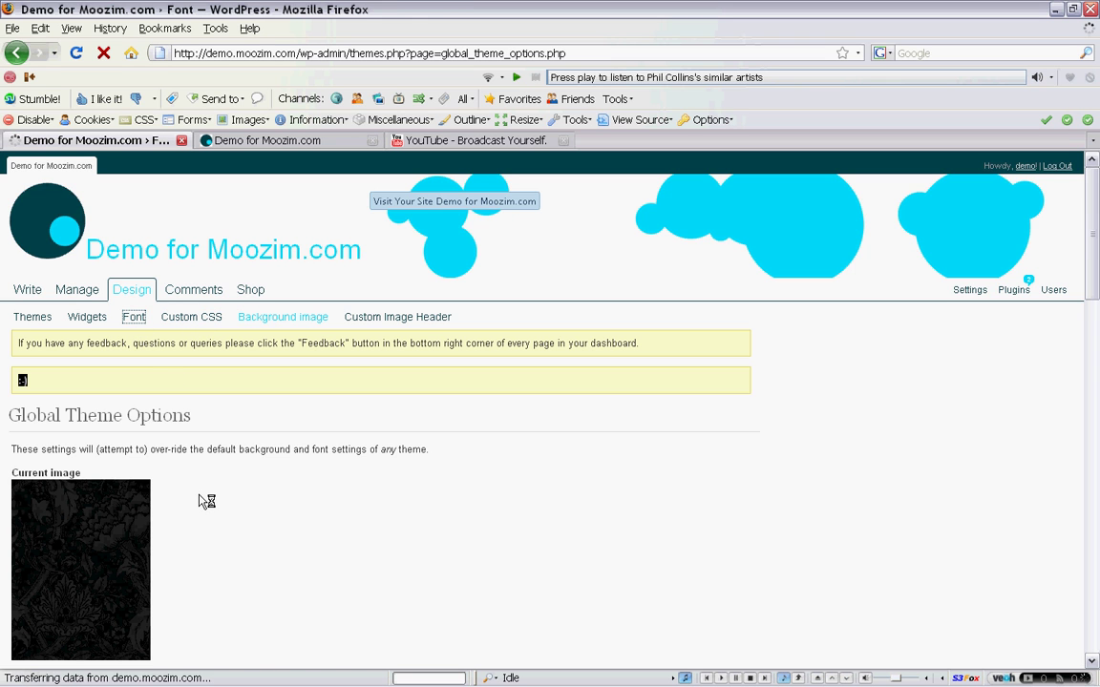
{"action": "scroll", "coordinate": [196, 496], "scroll_direction": "down", "scroll_amount": 3}
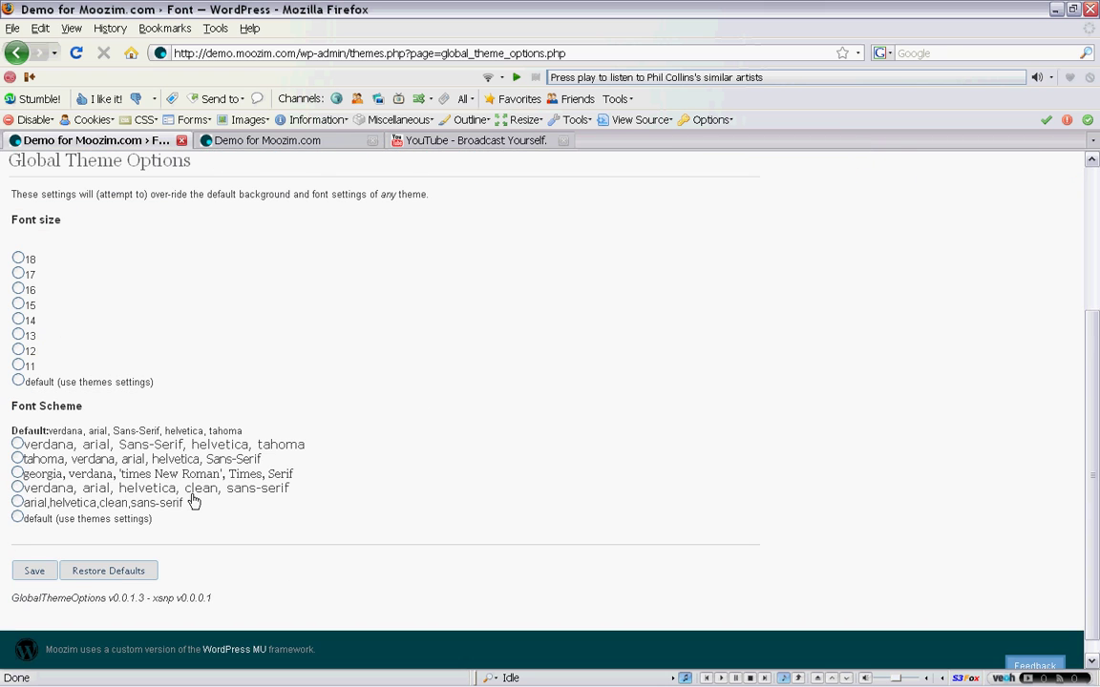
{"action": "left_click", "coordinate": [18, 444]}
{"action": "left_click", "coordinate": [18, 460]}
{"action": "left_click", "coordinate": [36, 571]}
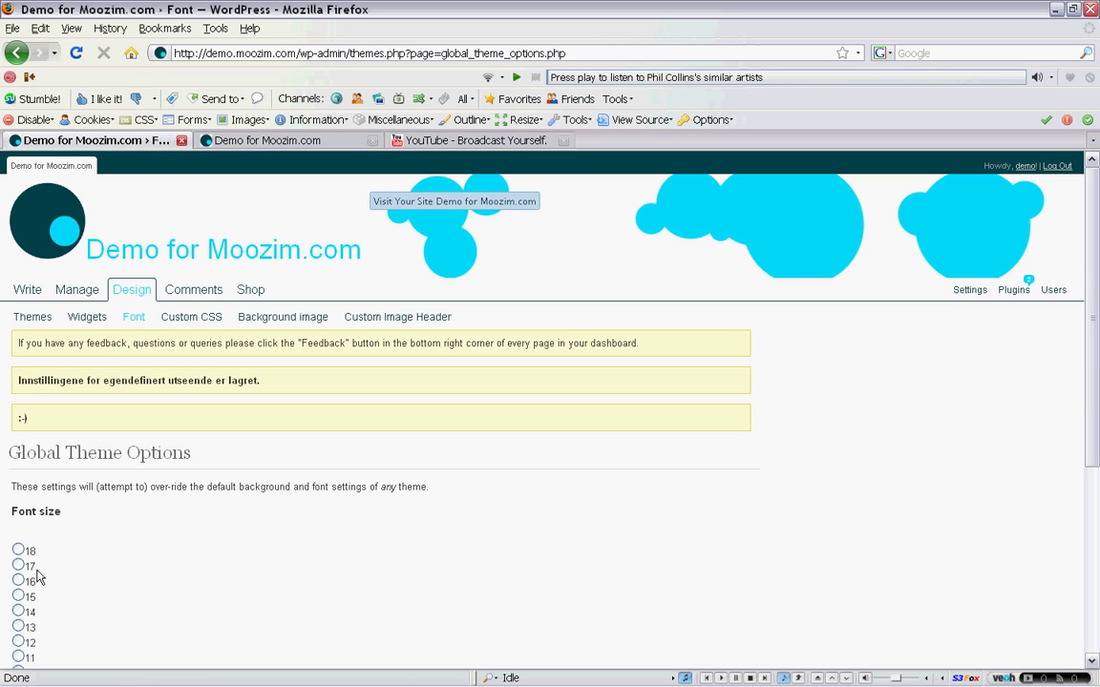
{"action": "left_click_drag", "start_coordinate": [37, 421], "coordinate": [20, 419]}
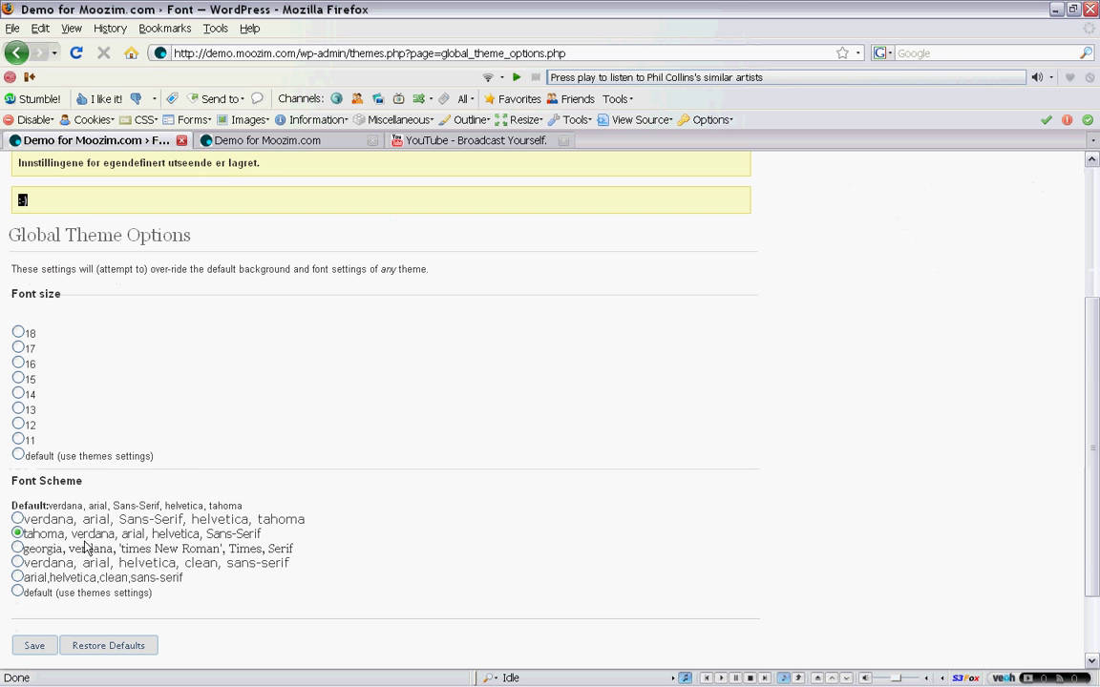
{"action": "scroll", "coordinate": [79, 492], "scroll_direction": "down", "scroll_amount": 4}
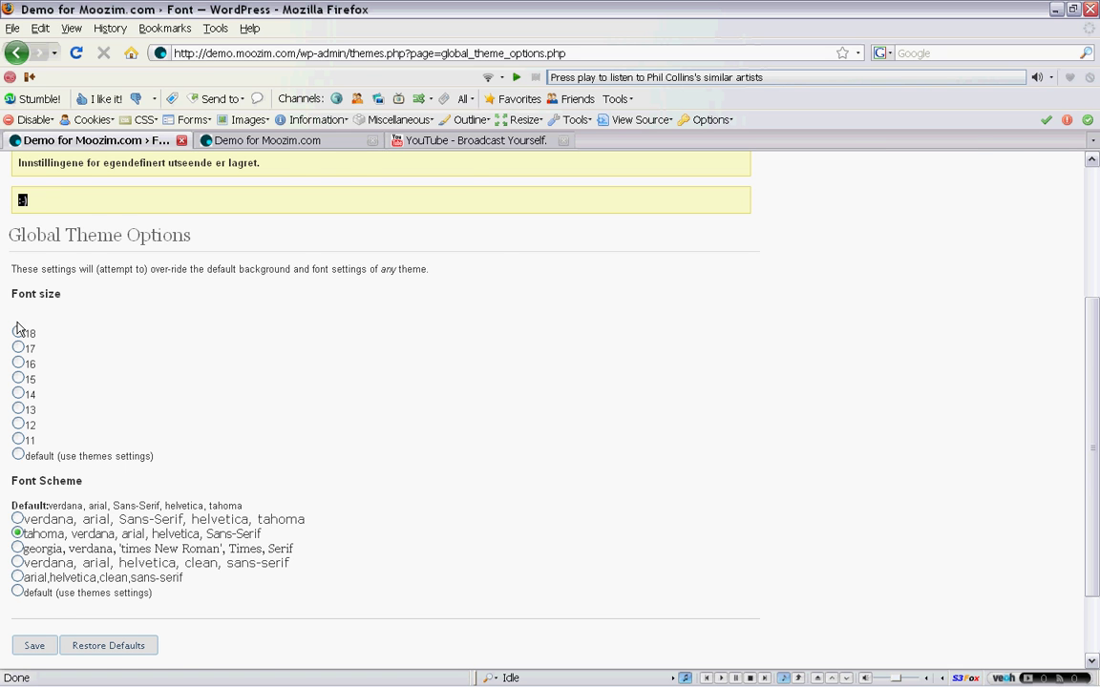
{"action": "scroll", "coordinate": [38, 453], "scroll_direction": "up", "scroll_amount": 5}
{"action": "left_click", "coordinate": [267, 141]}
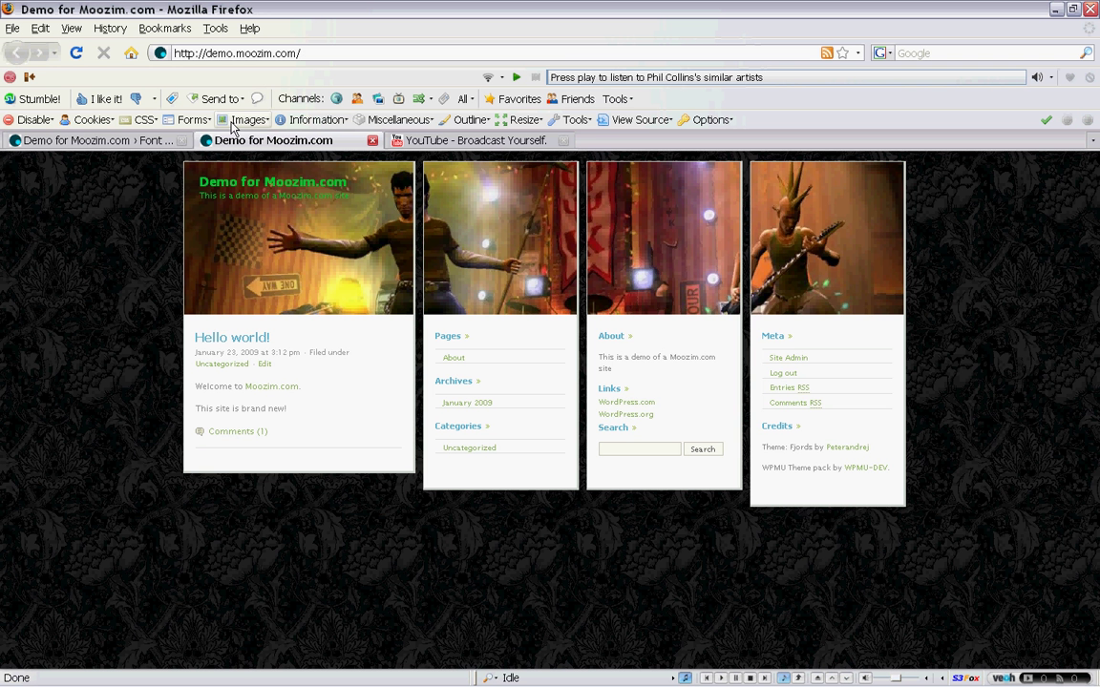
{"action": "left_click", "coordinate": [77, 55]}
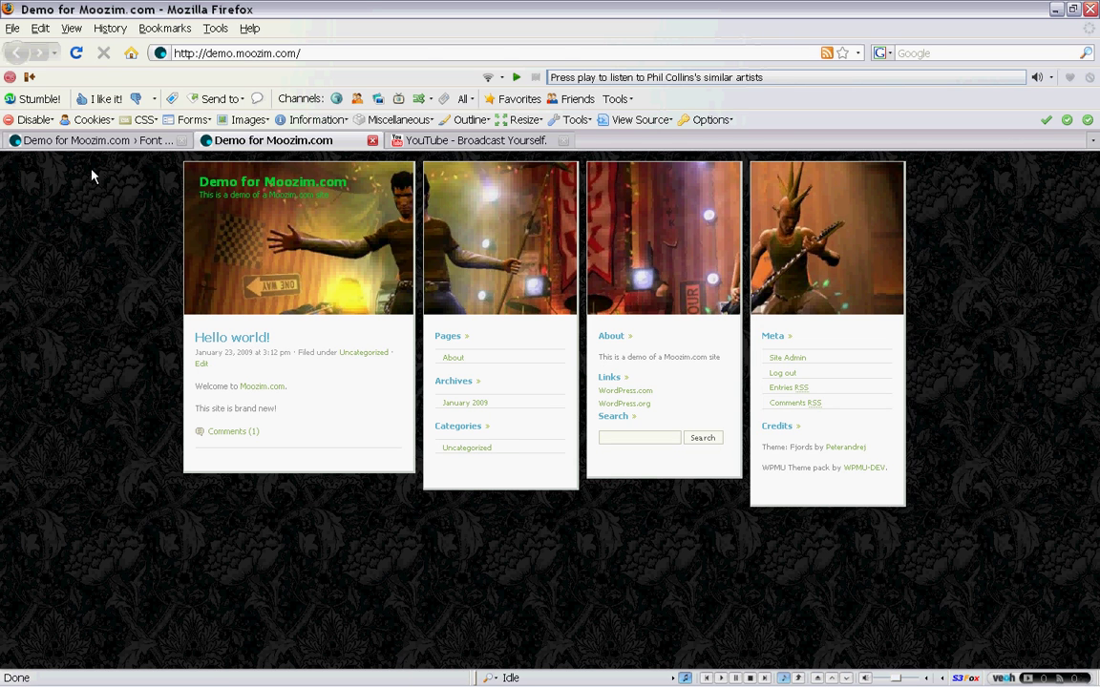
Step: Open Design > Custom CSS and place the cursor in the empty CSS box
{"action": "left_click", "coordinate": [93, 142]}
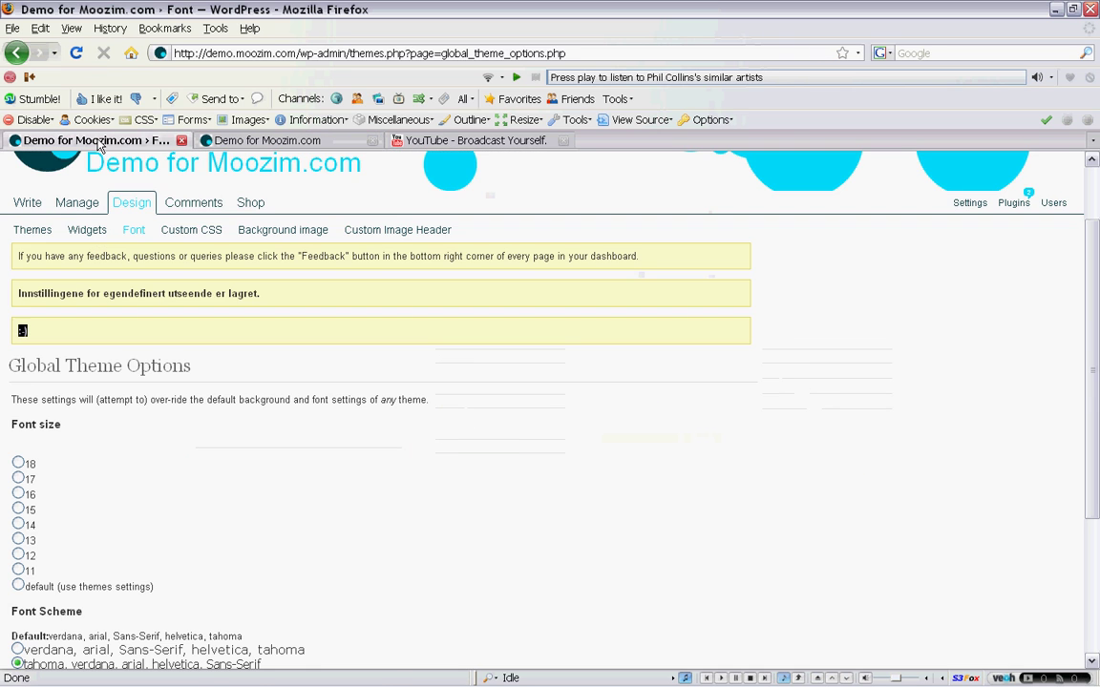
{"action": "left_click", "coordinate": [207, 235]}
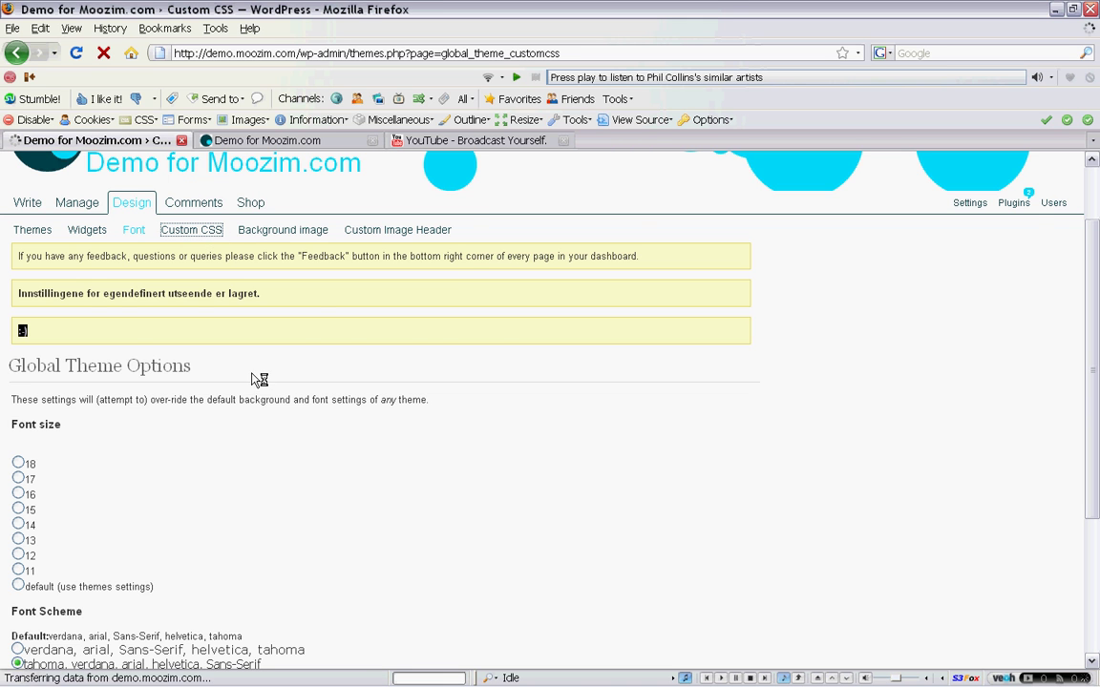
{"action": "scroll", "coordinate": [475, 497], "scroll_direction": "down", "scroll_amount": 2}
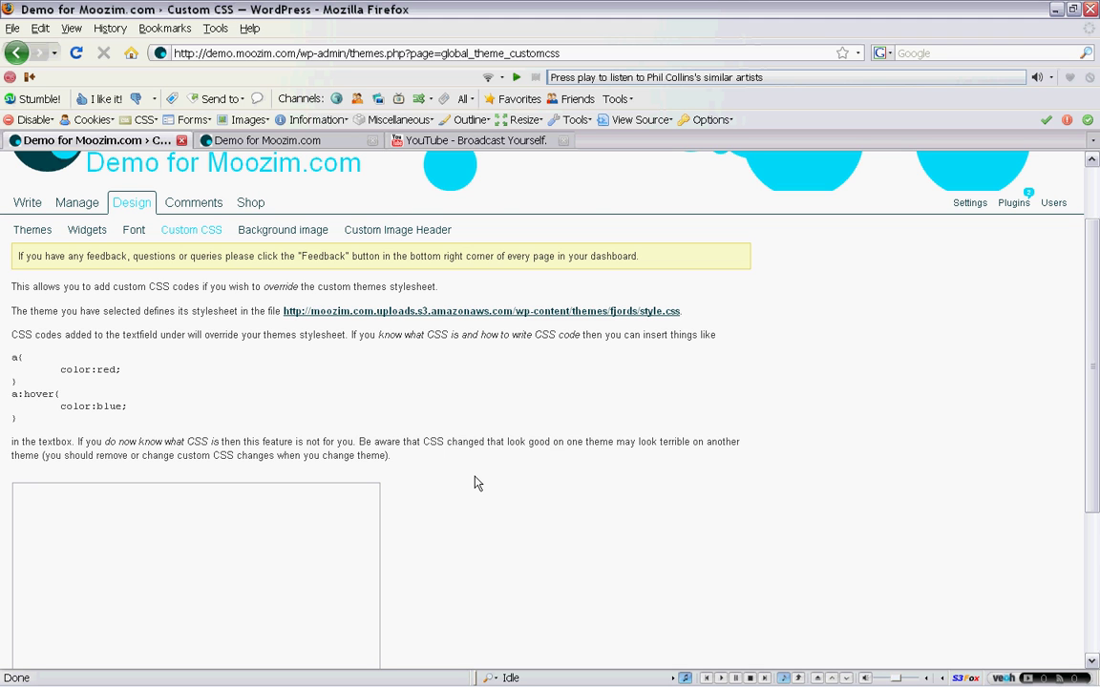
{"action": "scroll", "coordinate": [476, 479], "scroll_direction": "down", "scroll_amount": 5}
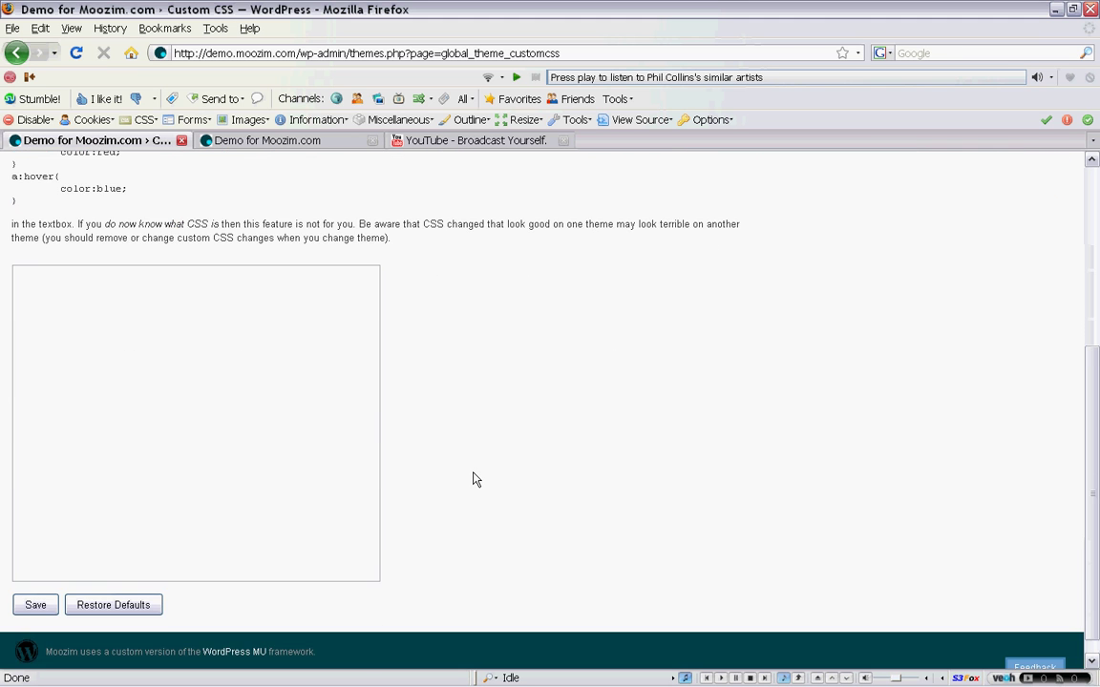
{"action": "scroll", "coordinate": [468, 476], "scroll_direction": "up", "scroll_amount": 2}
{"action": "left_click", "coordinate": [189, 412]}
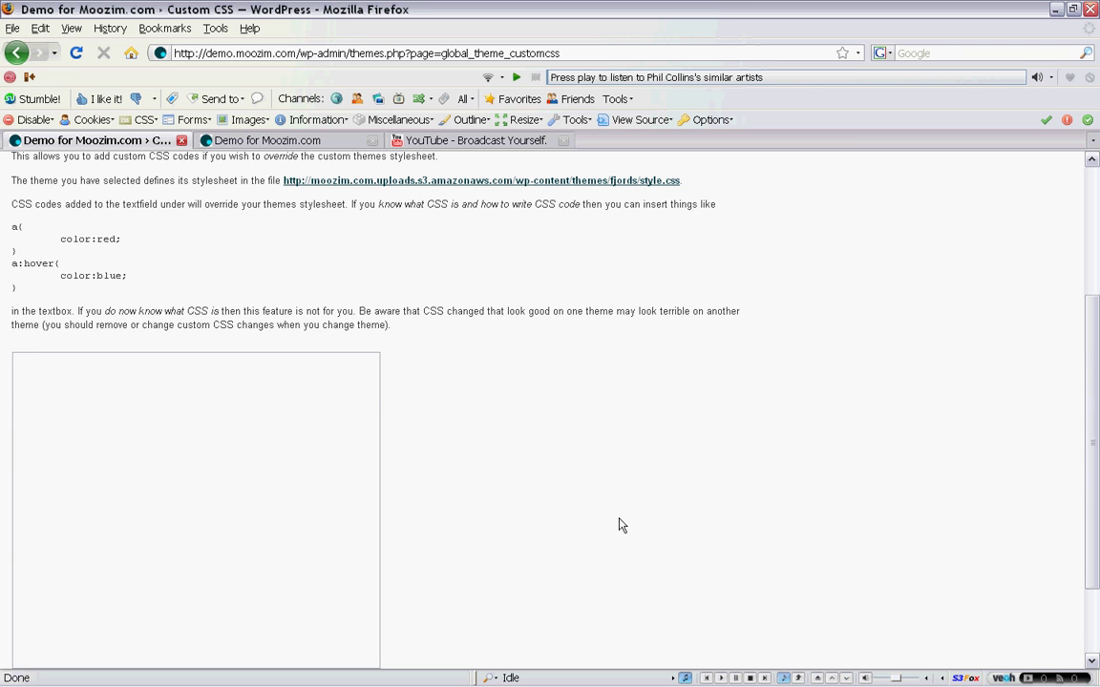
{"action": "scroll", "coordinate": [619, 524], "scroll_direction": "up", "scroll_amount": 5}
{"action": "scroll", "coordinate": [477, 563], "scroll_direction": "down", "scroll_amount": 7}
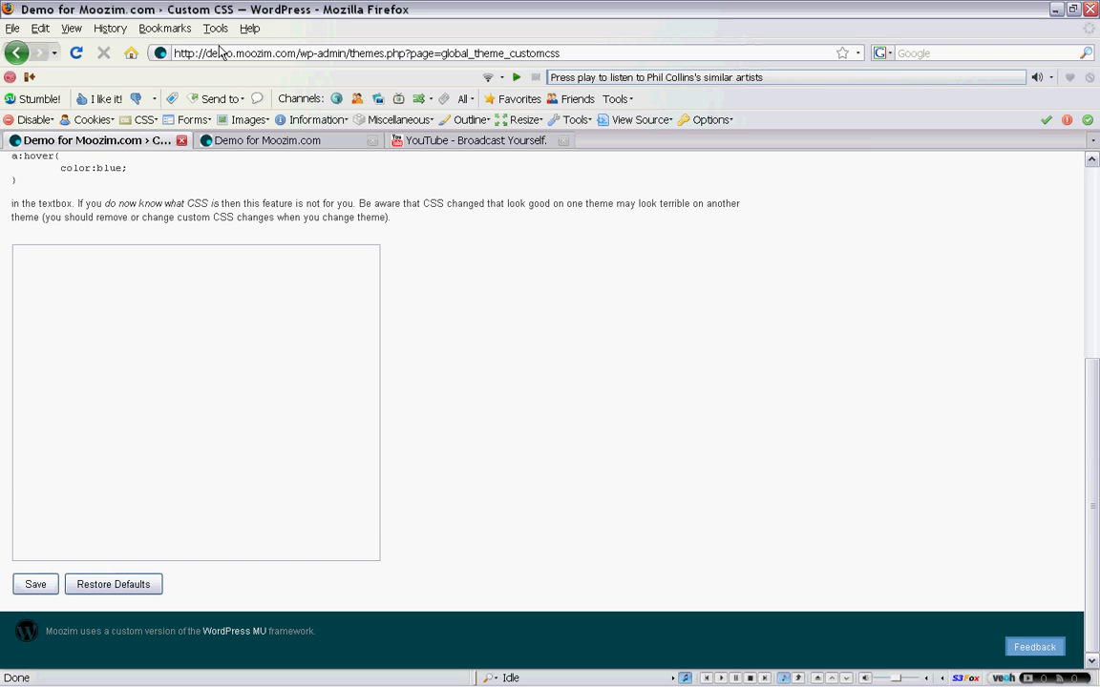
{"action": "scroll", "coordinate": [420, 392], "scroll_direction": "up", "scroll_amount": 2}
{"action": "scroll", "coordinate": [134, 582], "scroll_direction": "down", "scroll_amount": 2}
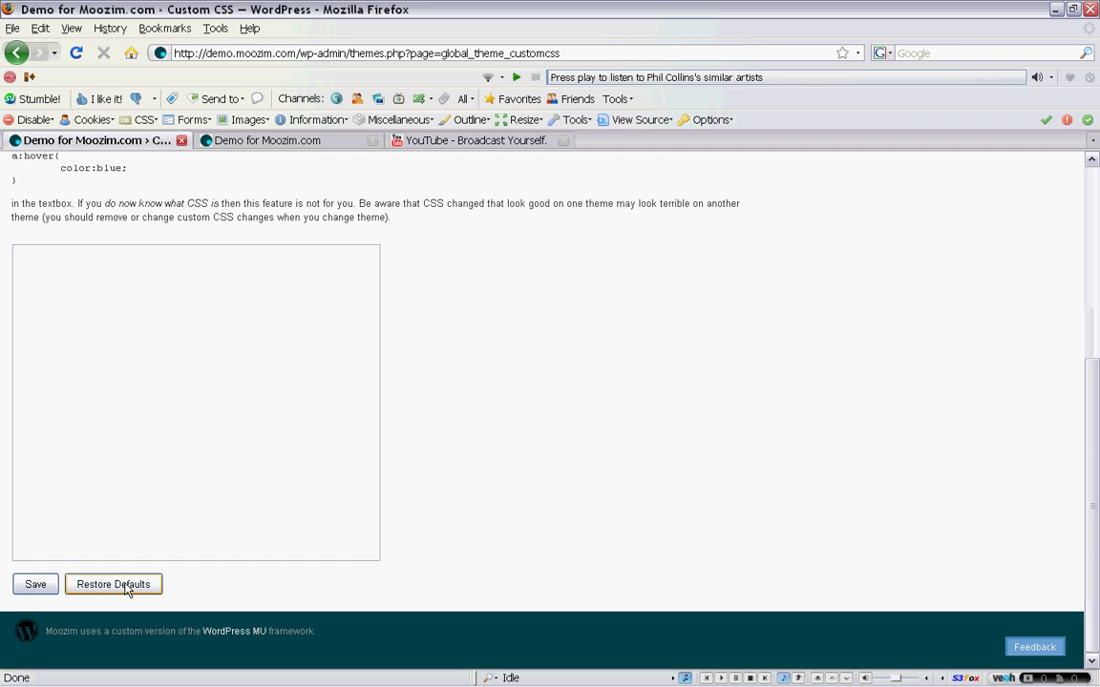
{"action": "scroll", "coordinate": [487, 340], "scroll_direction": "up", "scroll_amount": 5}
{"action": "scroll", "coordinate": [475, 348], "scroll_direction": "down", "scroll_amount": 1}
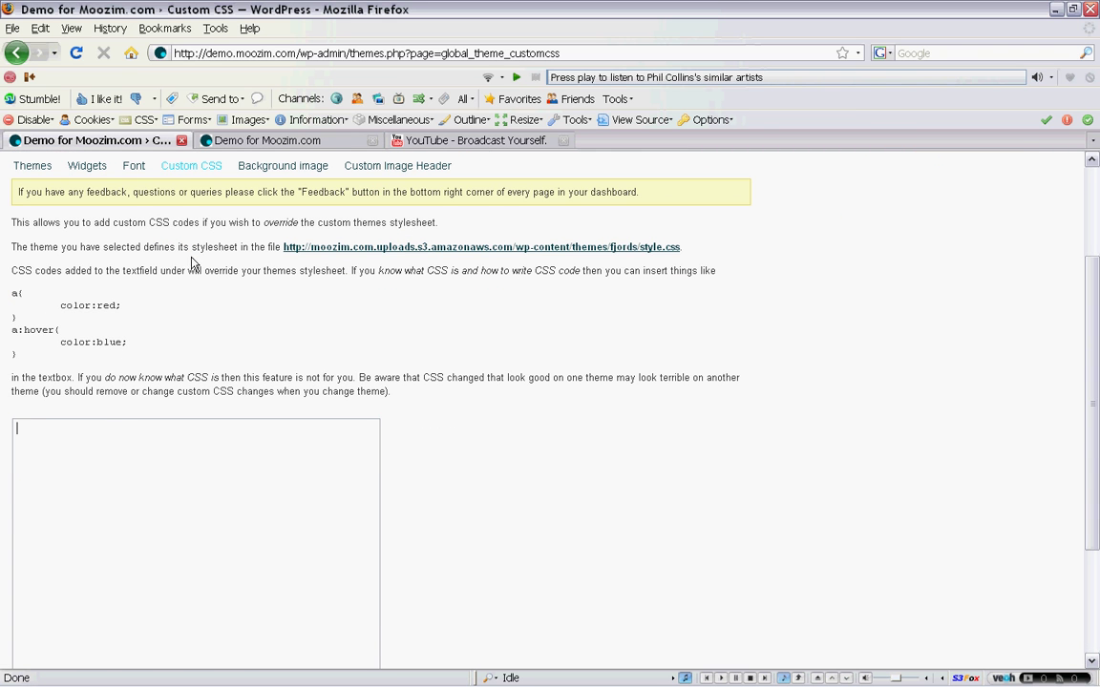
Step: Switch to the 'Demo for Moozim.com' tab to view the blog front page again
{"action": "left_click", "coordinate": [258, 138]}
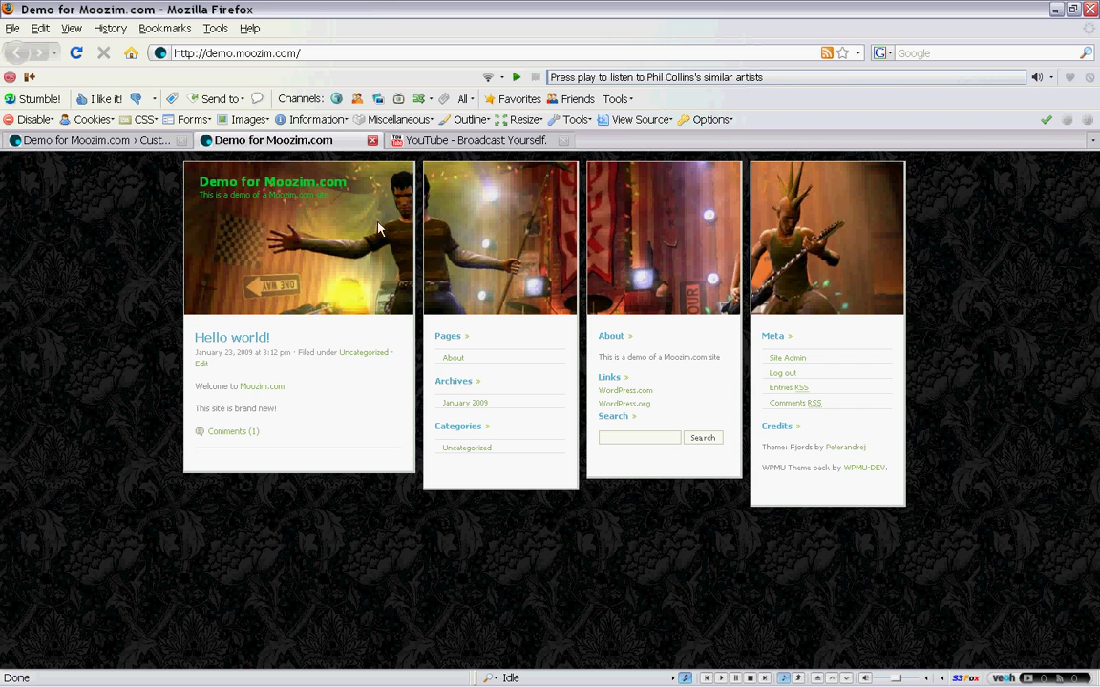